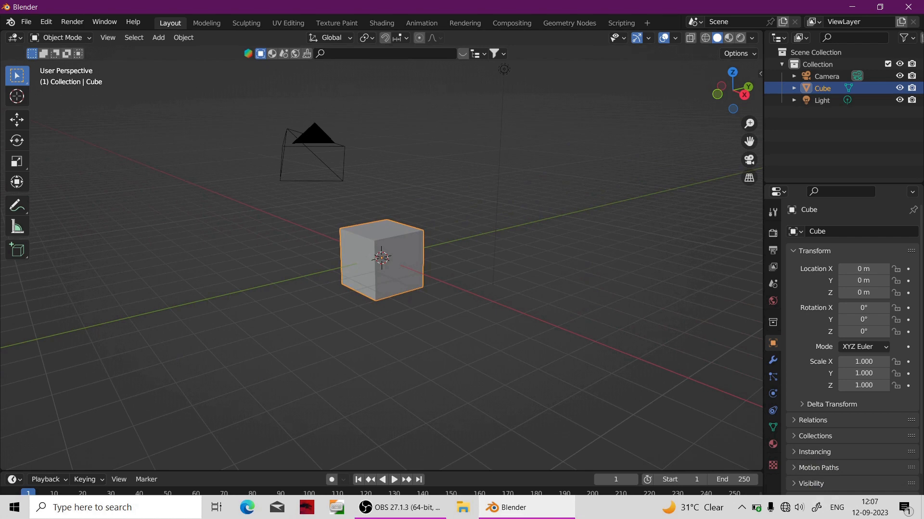
Step: Scale the default cube along the Y axis to about 3.52
{"action": "mouse_move", "coordinate": [558, 508]}
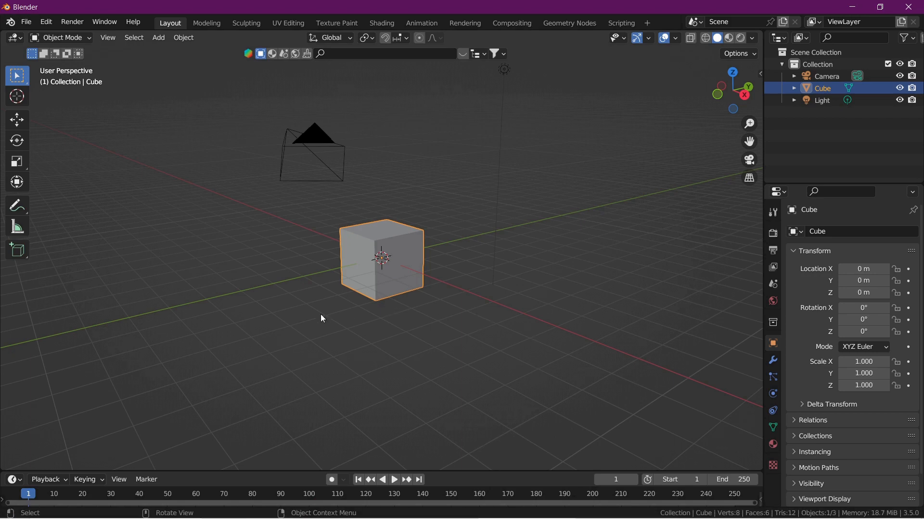
{"action": "middle_click_drag", "start_coordinate": [297, 315], "coordinate": [262, 333]}
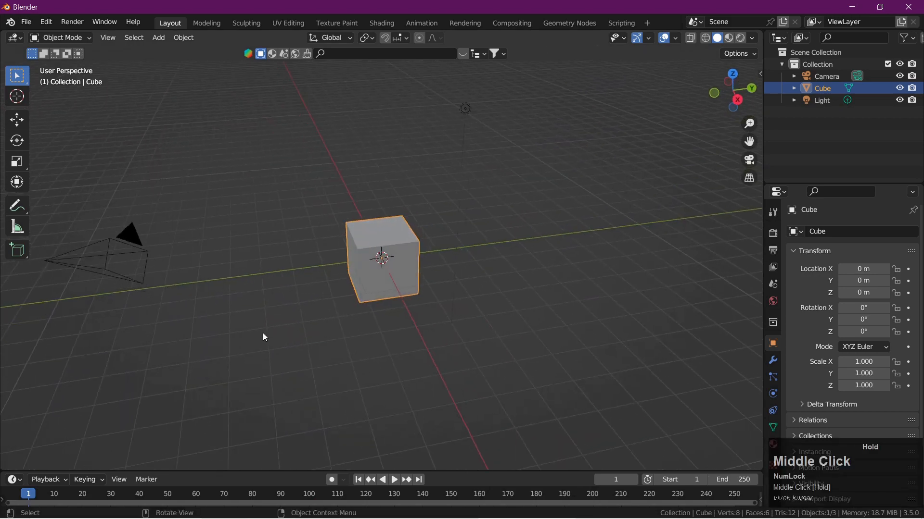
{"action": "scroll", "coordinate": [452, 340], "scroll_direction": "up", "scroll_amount": 1}
{"action": "middle_click_drag", "start_coordinate": [494, 335], "coordinate": [521, 341]}
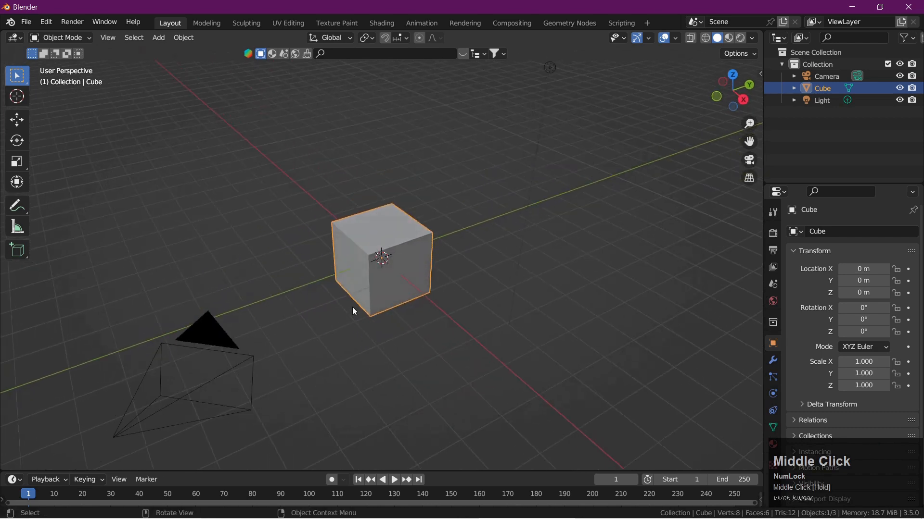
{"action": "scroll", "coordinate": [440, 263], "scroll_direction": "up", "scroll_amount": 2}
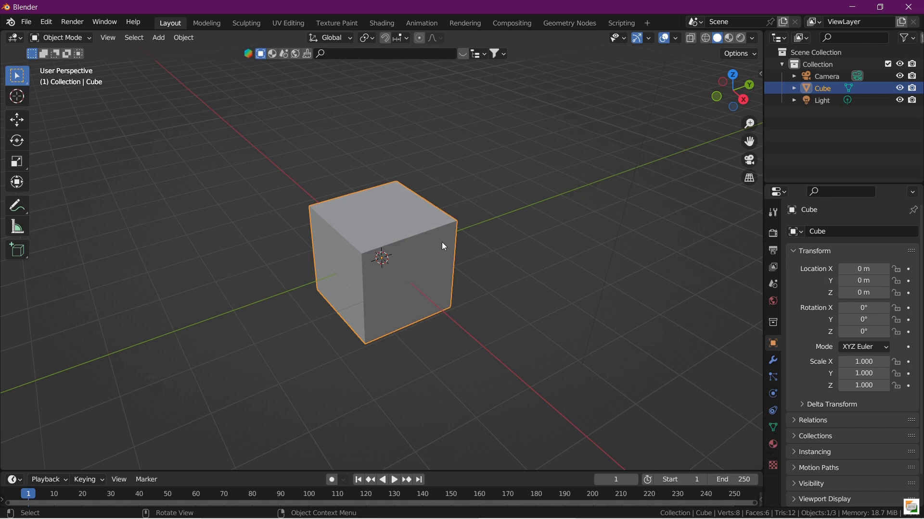
{"action": "key", "text": "s"}
{"action": "key", "text": "y"}
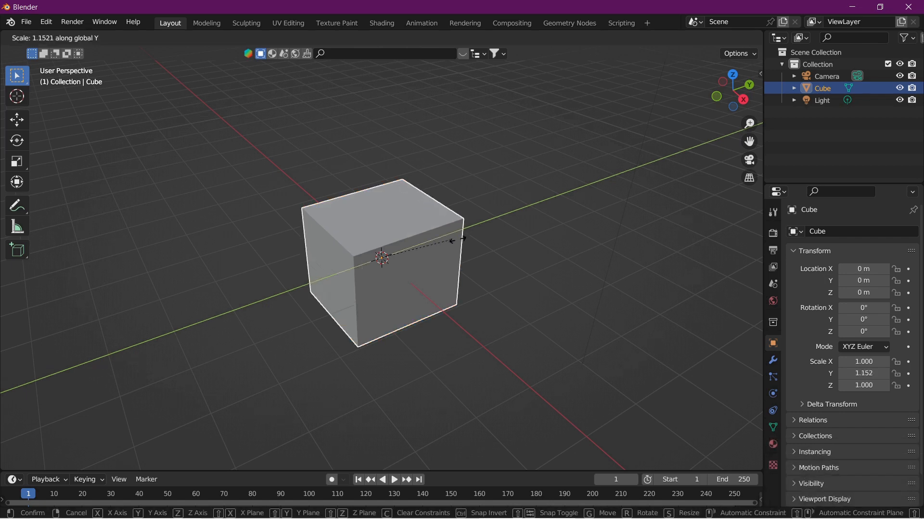
{"action": "mouse_move", "coordinate": [587, 234]}
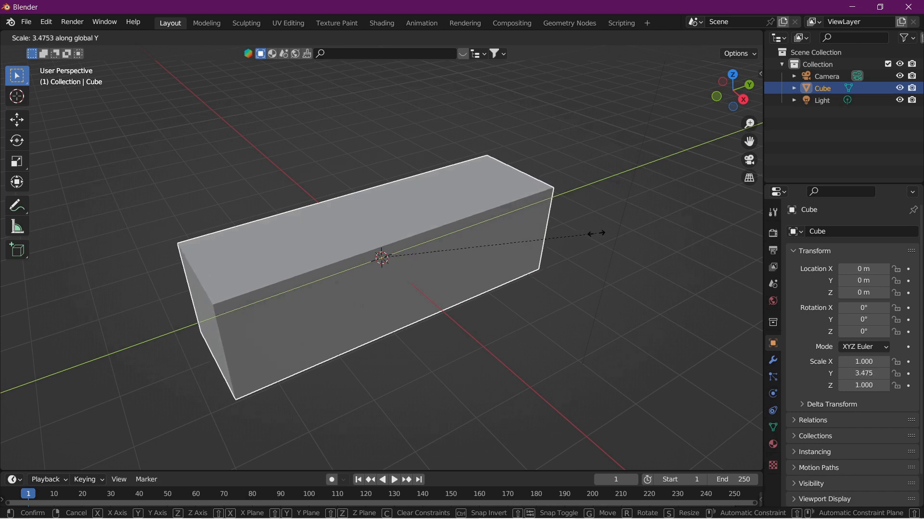
{"action": "left_click", "coordinate": [599, 233]}
Step: Flatten the elongated block by scaling it along the Z axis to about 0.25
{"action": "middle_click_drag", "start_coordinate": [504, 317], "coordinate": [578, 273]}
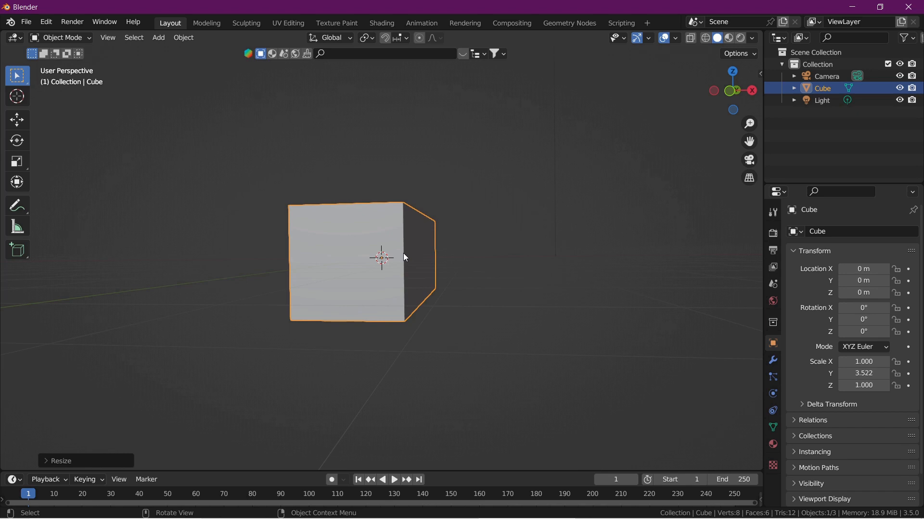
{"action": "key", "text": "s"}
{"action": "key", "text": "z"}
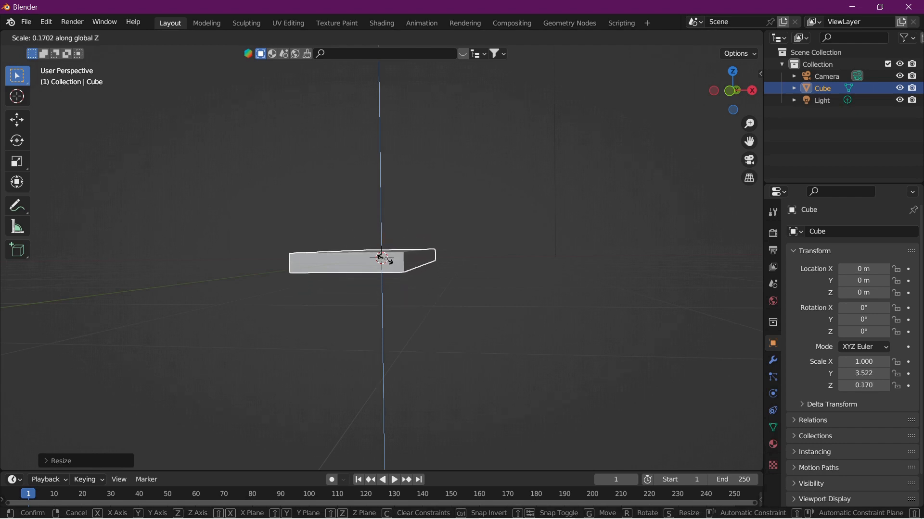
{"action": "left_click", "coordinate": [384, 260]}
{"action": "middle_click", "coordinate": [394, 287]}
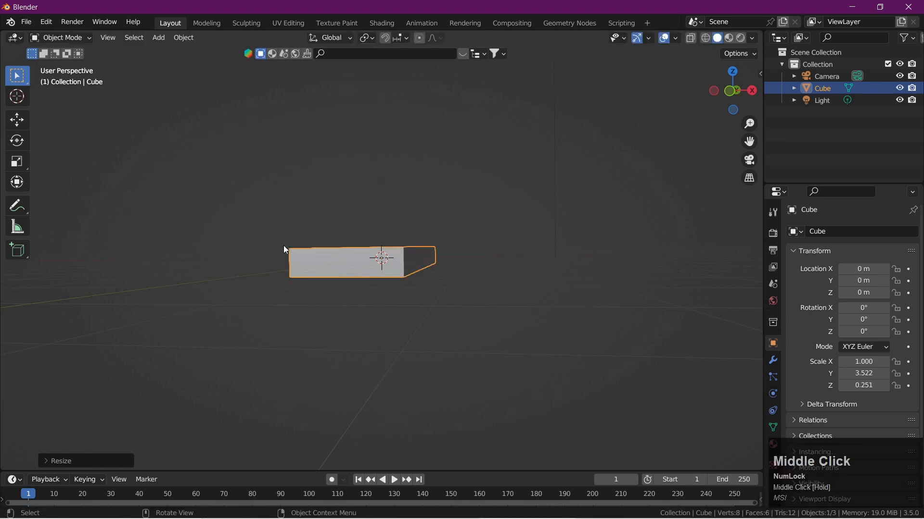
Step: Enter Edit Mode on the flattened block and switch to edge selection
{"action": "middle_click_drag", "start_coordinate": [303, 302], "coordinate": [367, 338]}
{"action": "scroll", "coordinate": [328, 308], "scroll_direction": "down", "scroll_amount": 1}
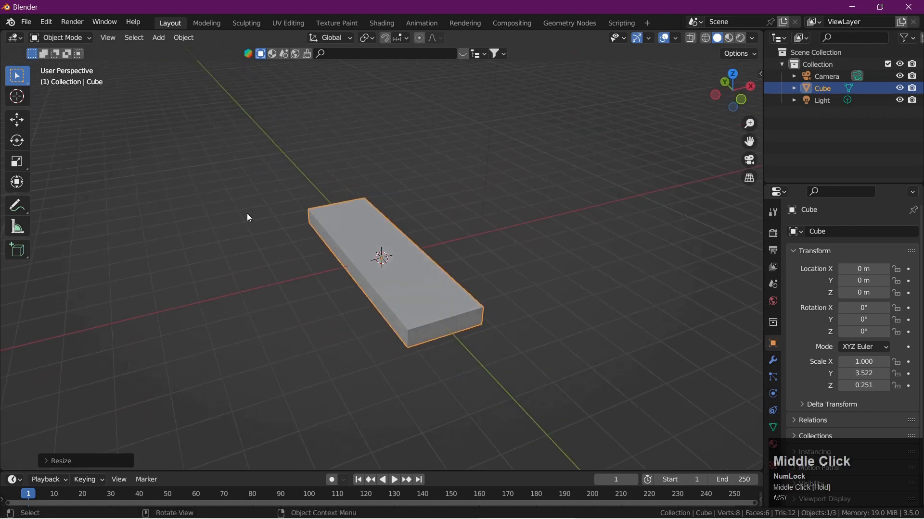
{"action": "left_click", "coordinate": [88, 36]}
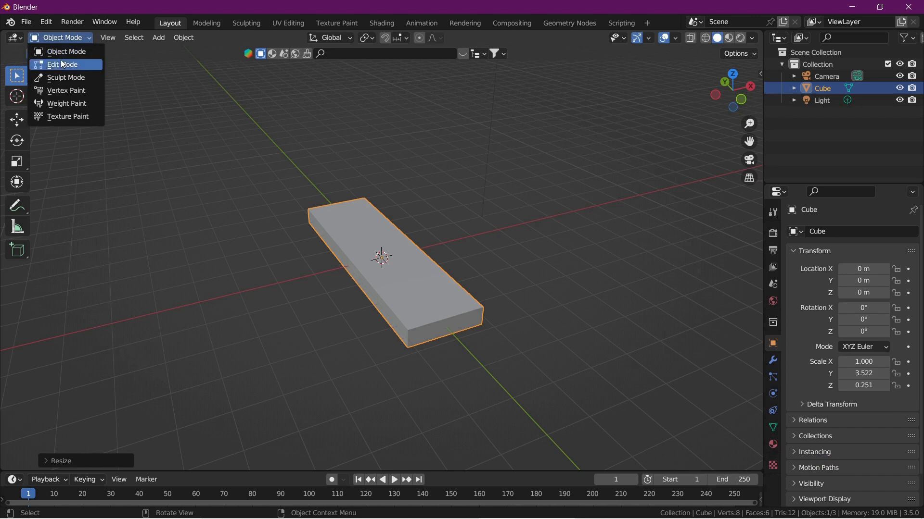
{"action": "left_click", "coordinate": [133, 90]}
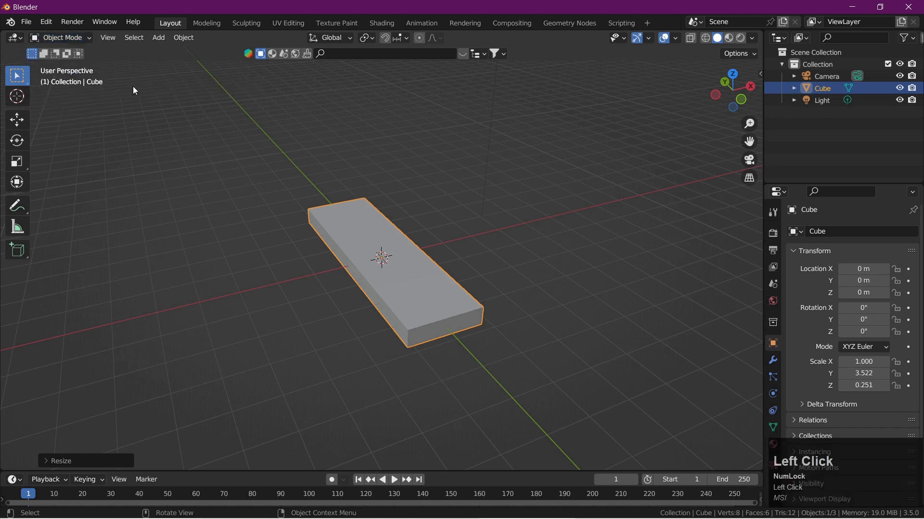
{"action": "key", "text": "Tab"}
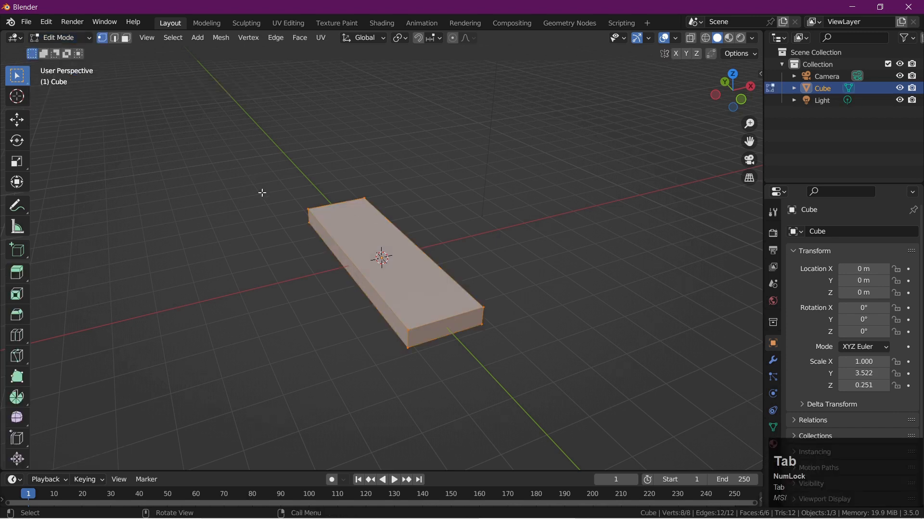
{"action": "scroll", "coordinate": [474, 376], "scroll_direction": "up", "scroll_amount": 1}
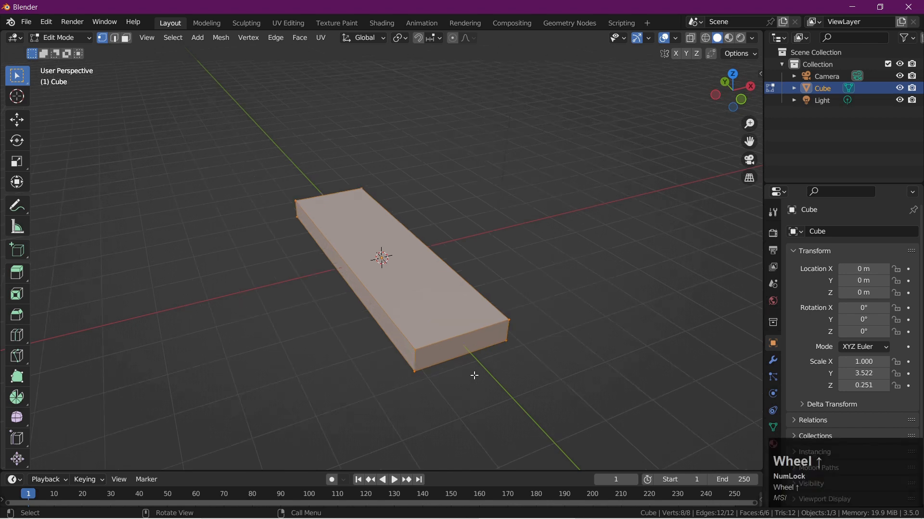
{"action": "scroll", "coordinate": [474, 376], "scroll_direction": "up", "scroll_amount": 1}
{"action": "middle_click_drag", "start_coordinate": [474, 377], "coordinate": [506, 397]}
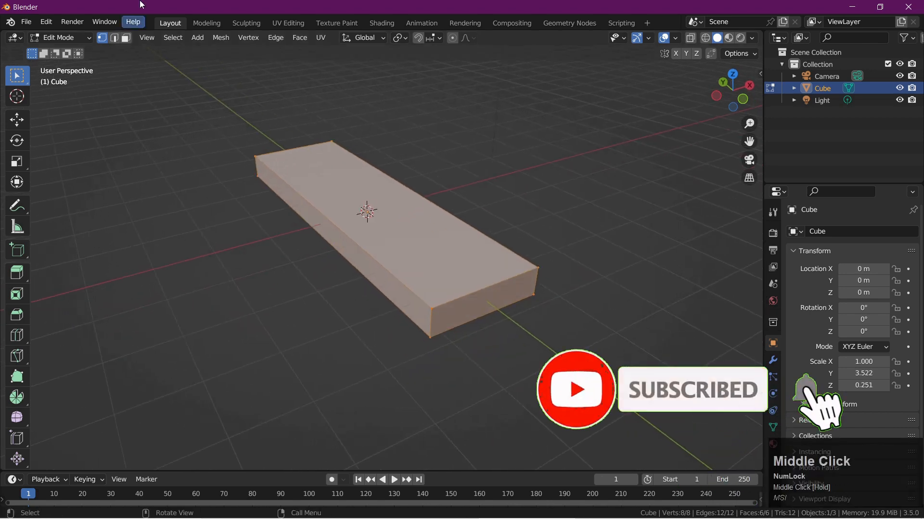
{"action": "left_click", "coordinate": [114, 38]}
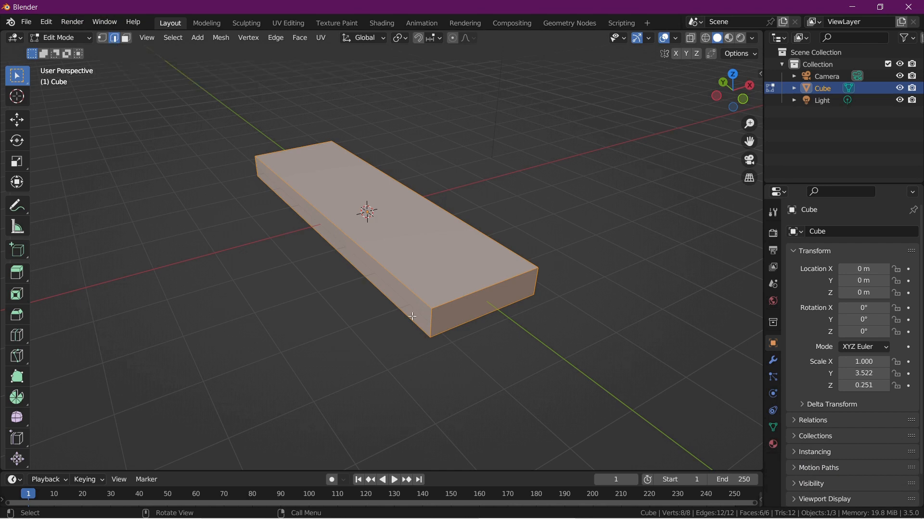
Step: Select all four short vertical corner edges of the slab together
{"action": "left_click", "coordinate": [431, 331]}
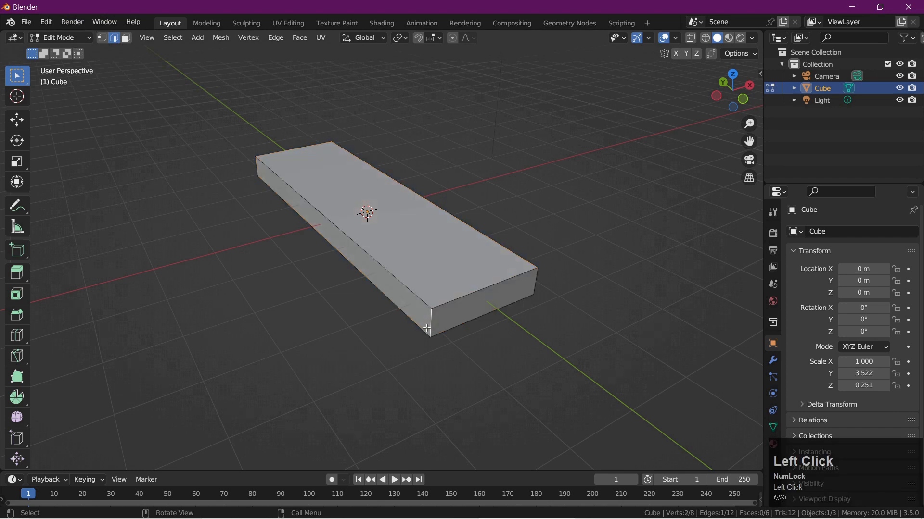
{"action": "middle_click_drag", "start_coordinate": [542, 340], "coordinate": [498, 328]}
{"action": "key", "text": "shift"}
{"action": "left_click", "coordinate": [456, 286], "text": "shift"}
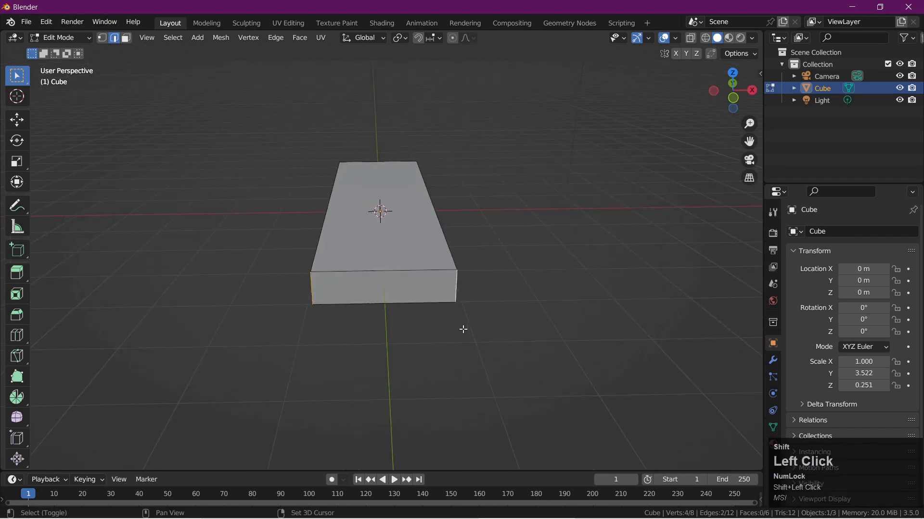
{"action": "middle_click_drag", "start_coordinate": [416, 362], "coordinate": [363, 358]}
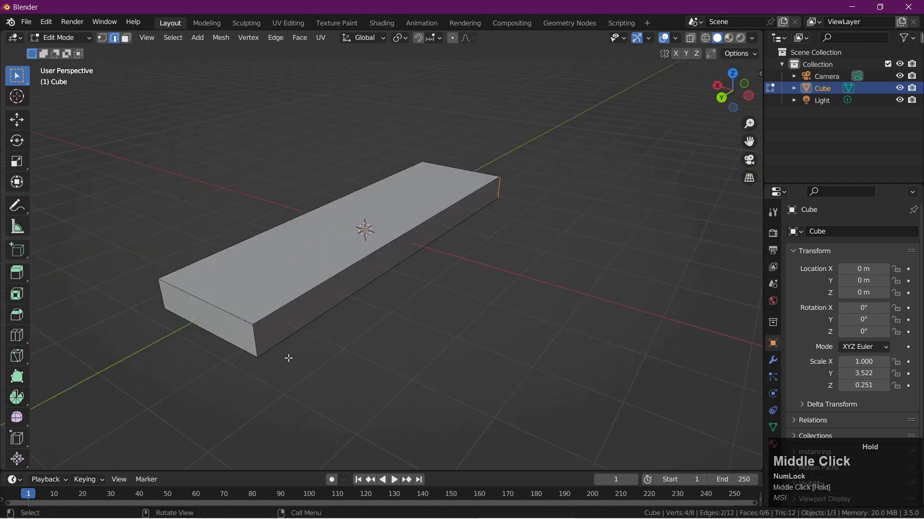
{"action": "left_click", "coordinate": [252, 340], "text": "shift"}
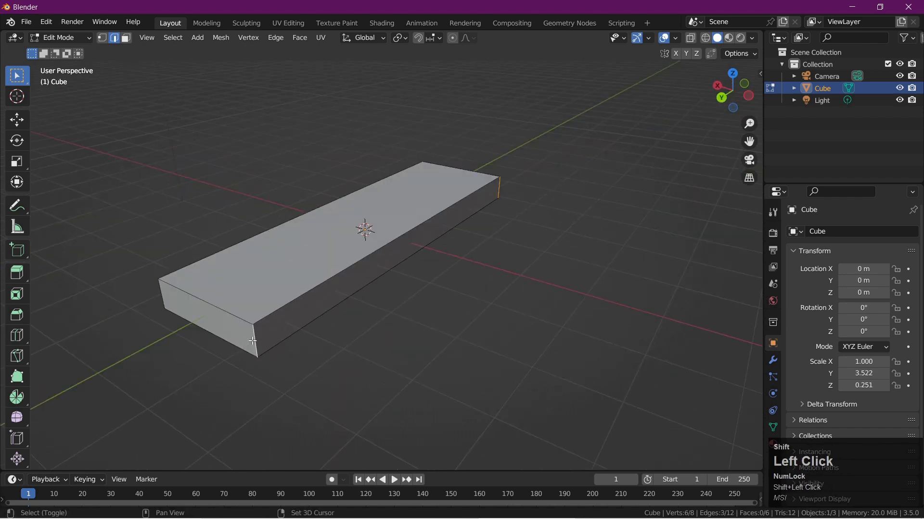
{"action": "left_click", "coordinate": [164, 297], "text": "shift"}
{"action": "middle_click_drag", "start_coordinate": [450, 334], "coordinate": [560, 359]}
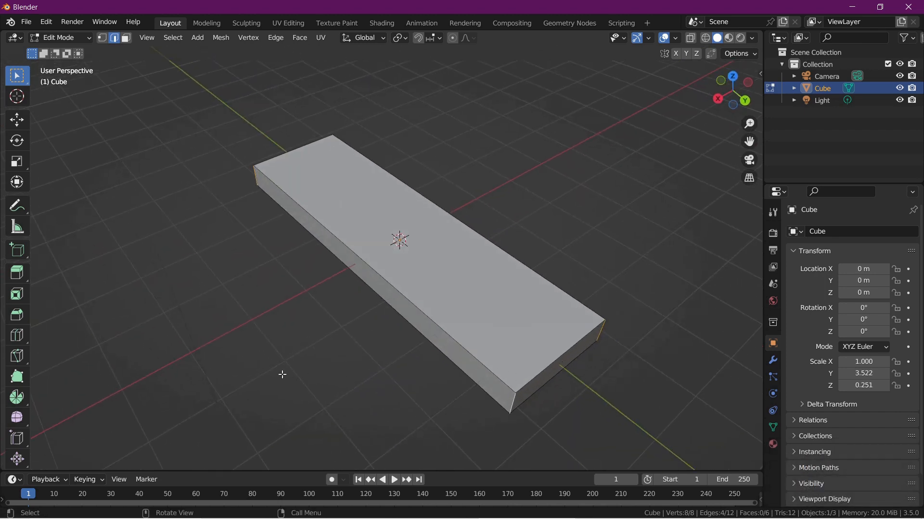
{"action": "key", "text": "ctrl+b"}
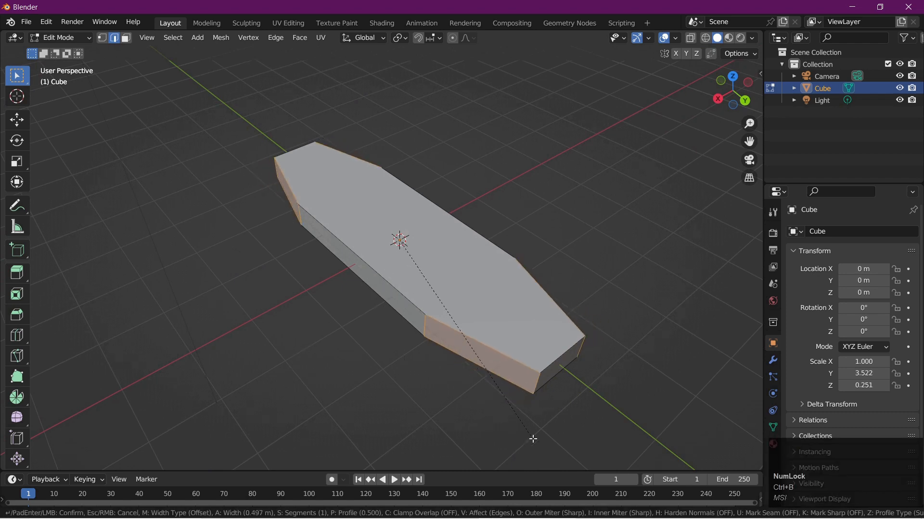
{"action": "right_click", "coordinate": [510, 421]}
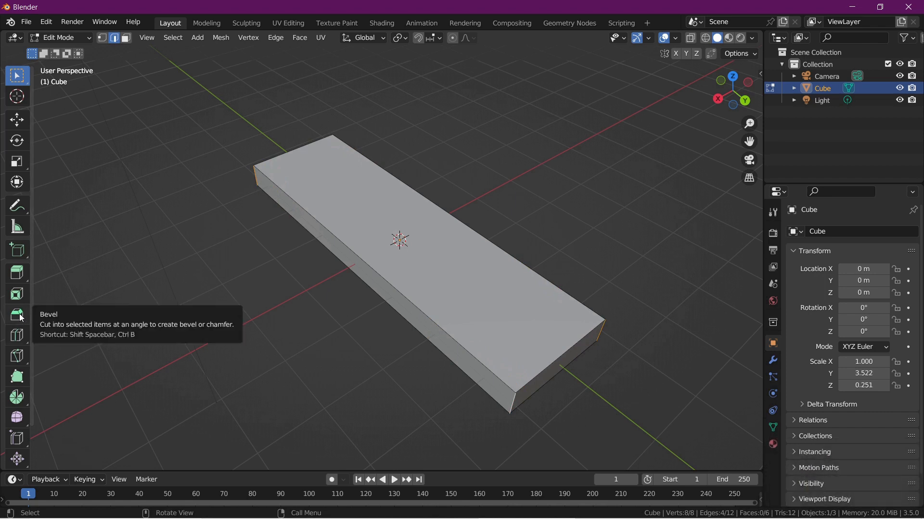
{"action": "left_click", "coordinate": [17, 316]}
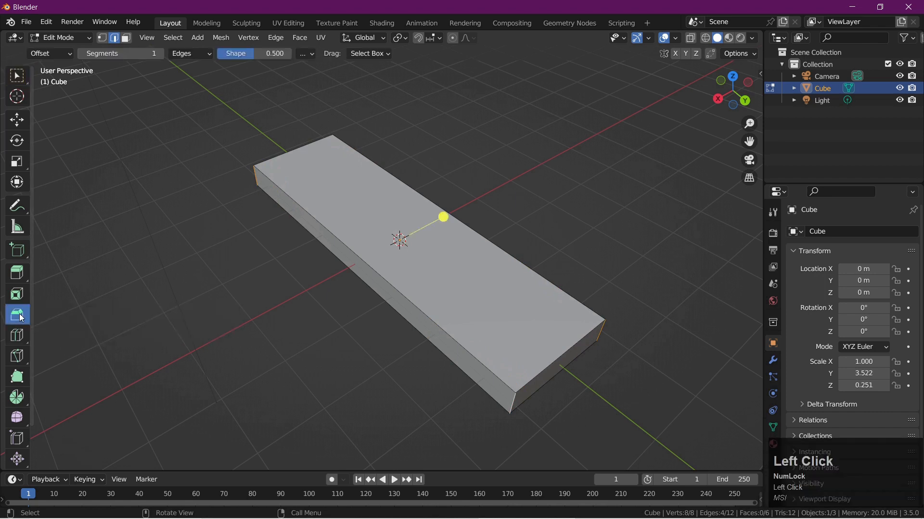
{"action": "key", "text": "w"}
Step: Bevel the four selected vertical corner edges with 12 segments and a width of about 0.3 m
{"action": "middle_click_drag", "start_coordinate": [425, 364], "coordinate": [217, 310]}
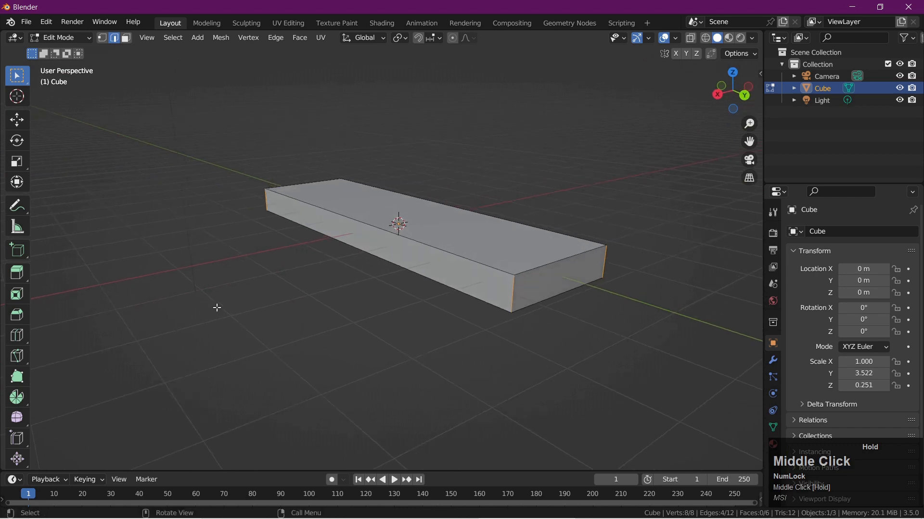
{"action": "key", "text": "ctrl+b"}
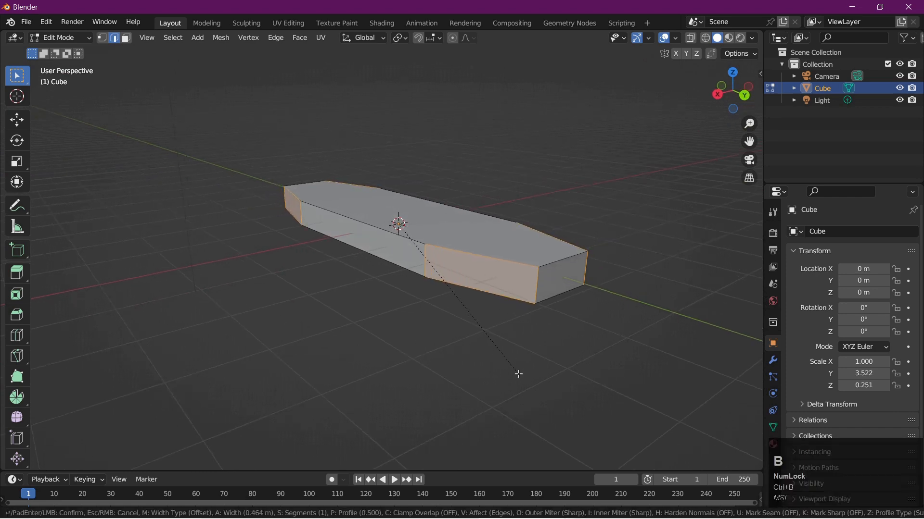
{"action": "middle_click_drag", "start_coordinate": [511, 365], "coordinate": [511, 397]}
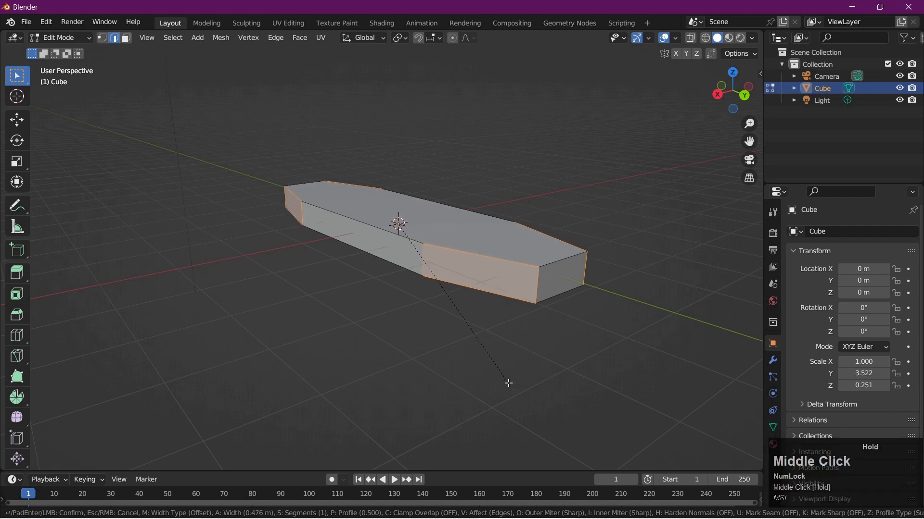
{"action": "scroll", "coordinate": [509, 383], "scroll_direction": "down", "scroll_amount": 1}
{"action": "scroll", "coordinate": [509, 383], "scroll_direction": "up", "scroll_amount": 9}
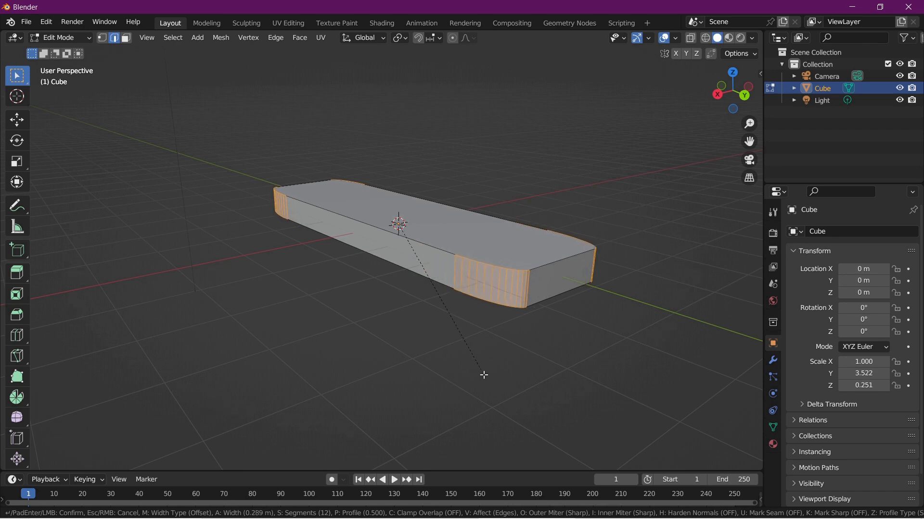
{"action": "left_click", "coordinate": [489, 385]}
{"action": "middle_click_drag", "start_coordinate": [489, 385], "coordinate": [467, 381]}
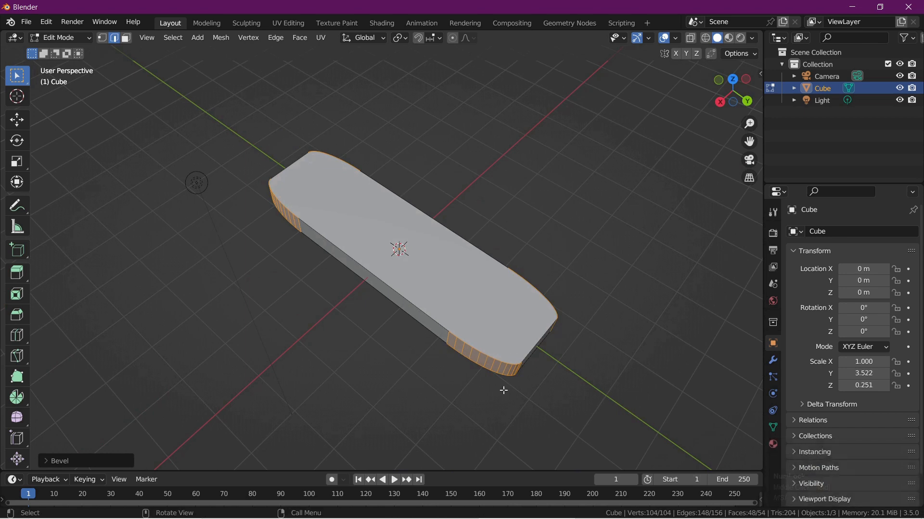
{"action": "middle_click_drag", "start_coordinate": [615, 394], "coordinate": [479, 332]}
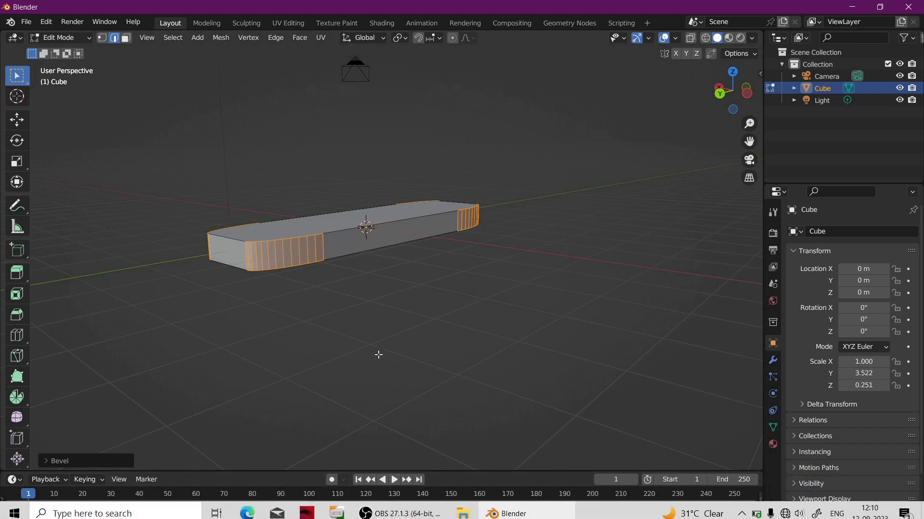
{"action": "middle_click_drag", "start_coordinate": [375, 268], "coordinate": [506, 349]}
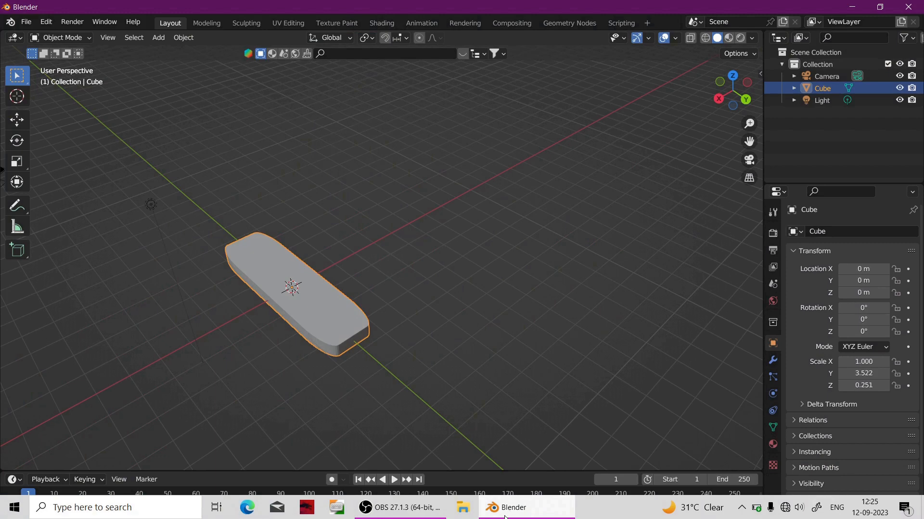
Step: Add a new cube mesh in Object Mode at the centre of the rounded slab
{"action": "middle_click_drag", "start_coordinate": [513, 304], "coordinate": [547, 226]}
{"action": "scroll", "coordinate": [572, 265], "scroll_direction": "up", "scroll_amount": 3}
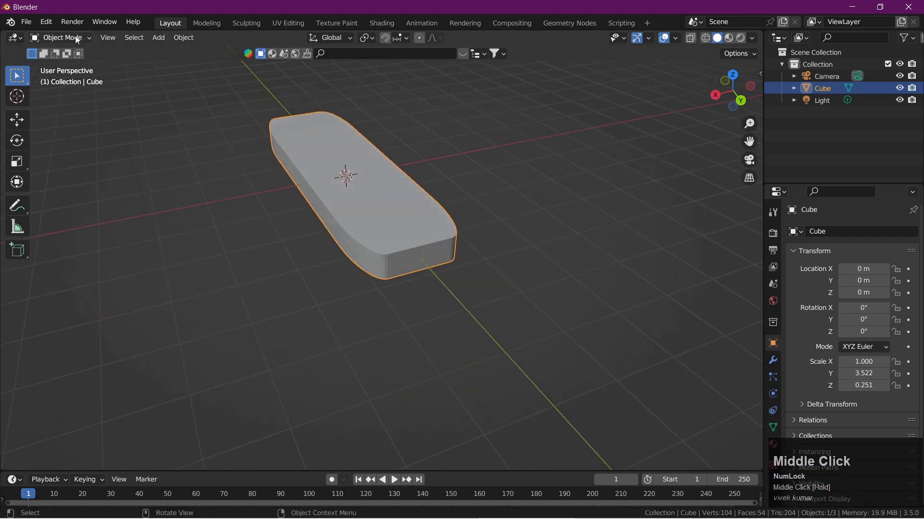
{"action": "middle_click_drag", "start_coordinate": [568, 169], "coordinate": [598, 209]}
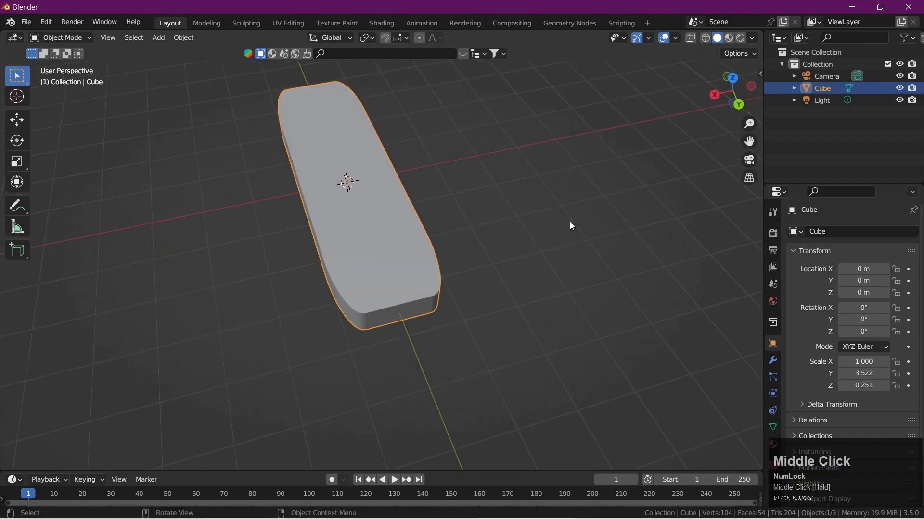
{"action": "key", "text": "shift"}
{"action": "key", "text": "shift+a"}
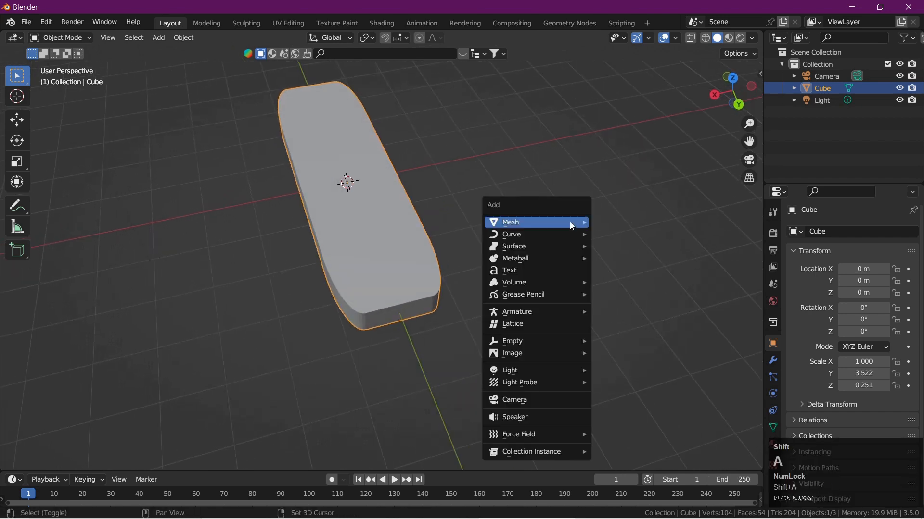
{"action": "mouse_move", "coordinate": [571, 223]}
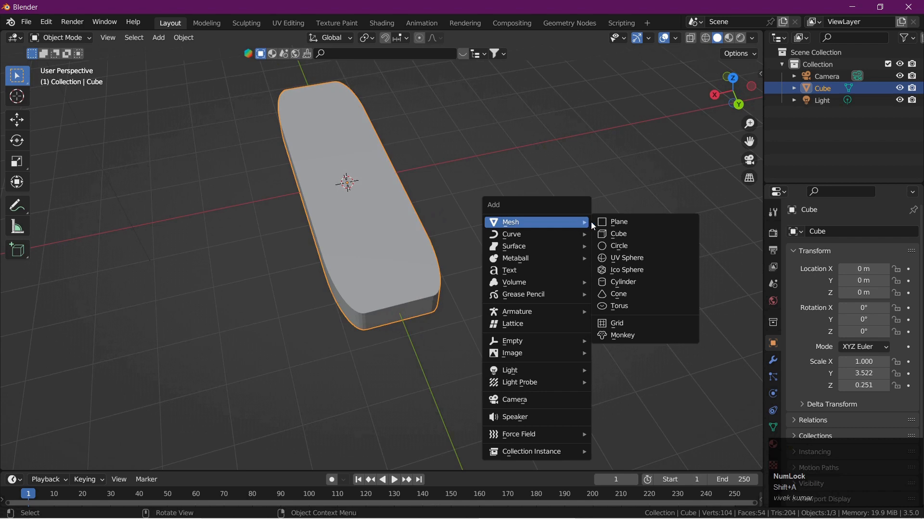
{"action": "left_click", "coordinate": [620, 236]}
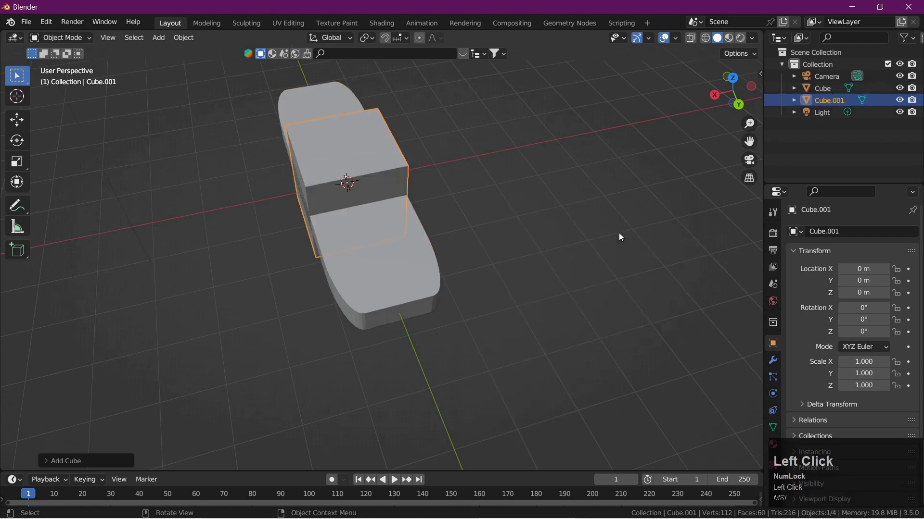
Step: Move the new cube about -3.06 m along the X axis so it stands beside the slab
{"action": "middle_click_drag", "start_coordinate": [576, 280], "coordinate": [534, 319]}
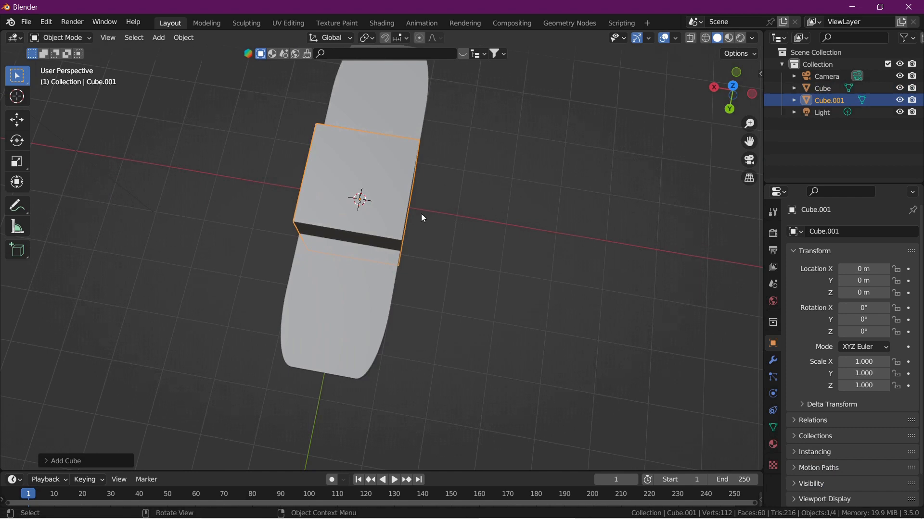
{"action": "key", "text": "g"}
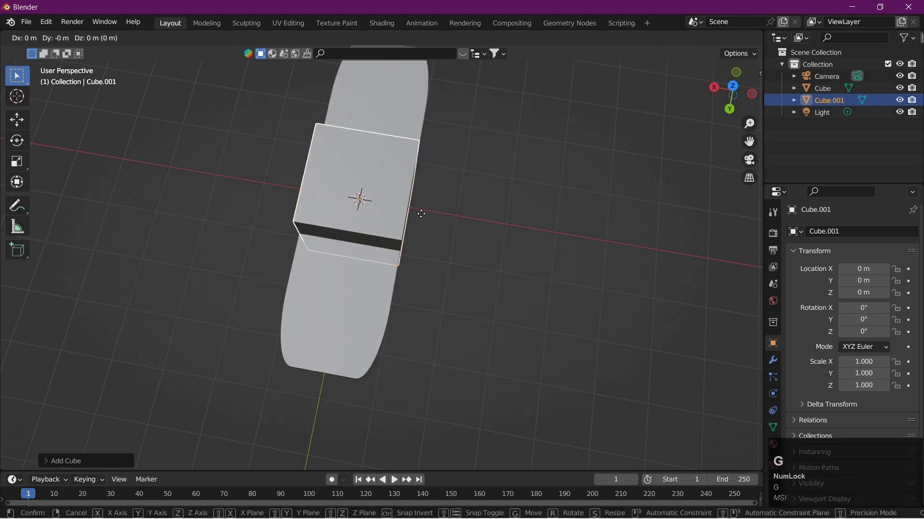
{"action": "key", "text": "x"}
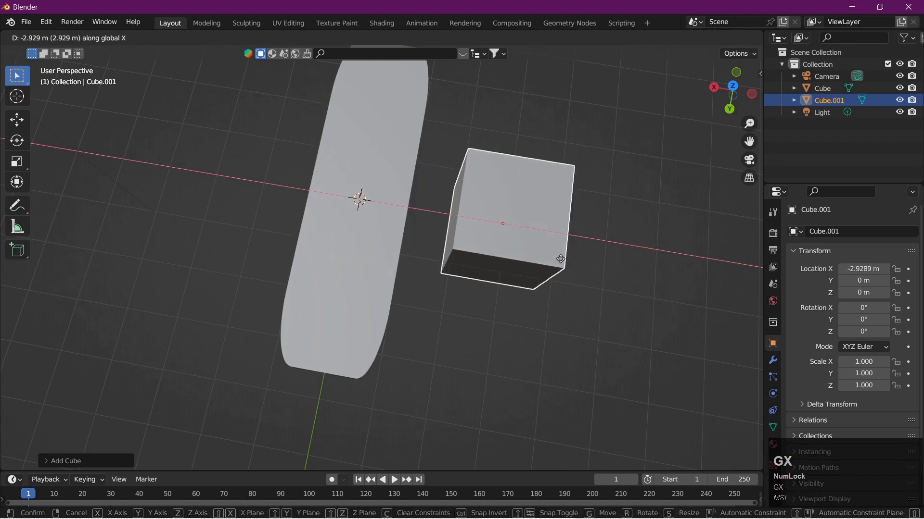
{"action": "left_click", "coordinate": [566, 261]}
Step: Enter Edit Mode on the new cube and switch to face selection
{"action": "middle_click_drag", "start_coordinate": [567, 262], "coordinate": [579, 328]}
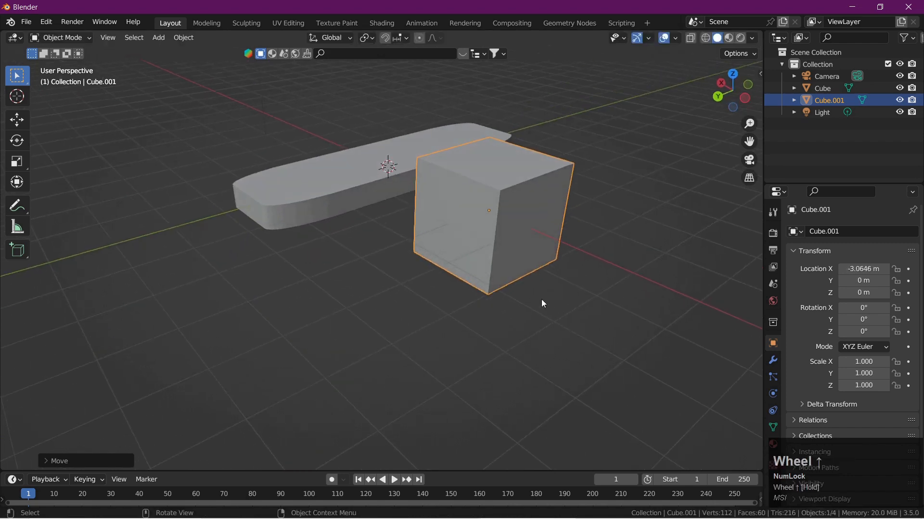
{"action": "middle_click_drag", "start_coordinate": [396, 318], "coordinate": [415, 324]}
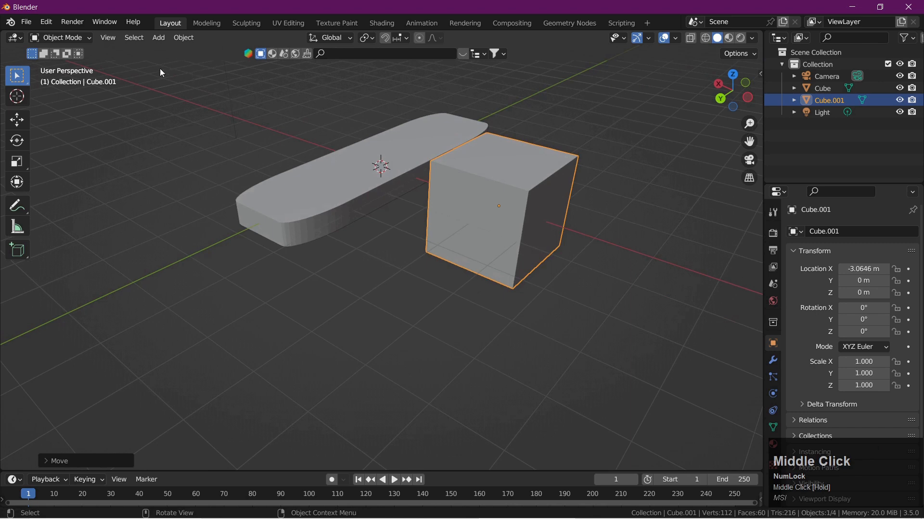
{"action": "left_click", "coordinate": [59, 37]}
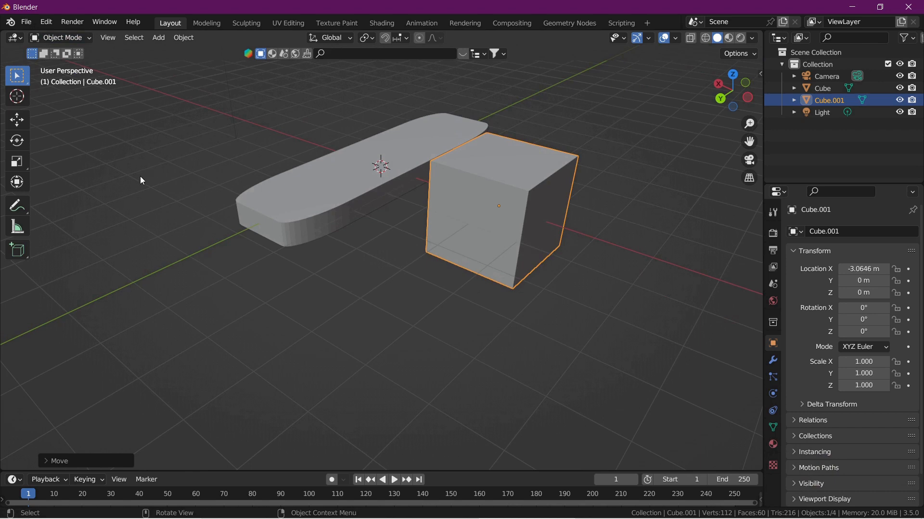
{"action": "key", "text": "Tab"}
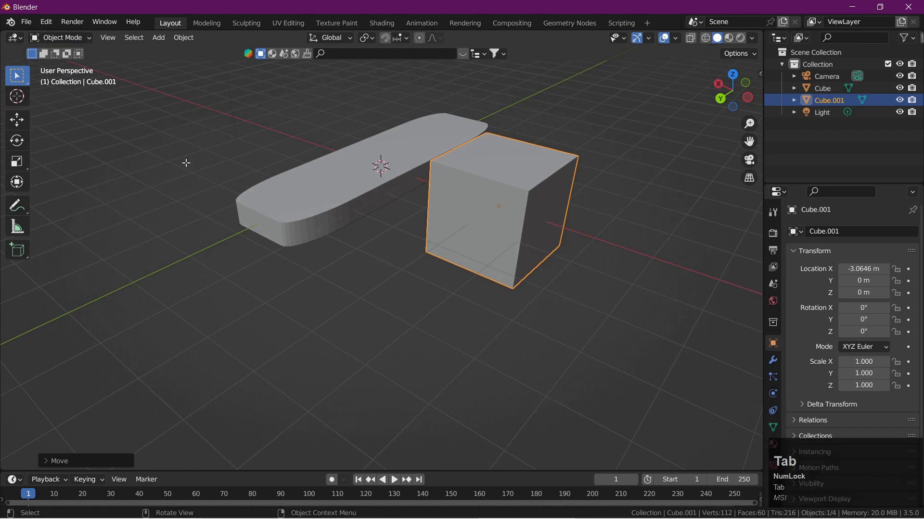
{"action": "middle_click_drag", "start_coordinate": [537, 318], "coordinate": [325, 303]}
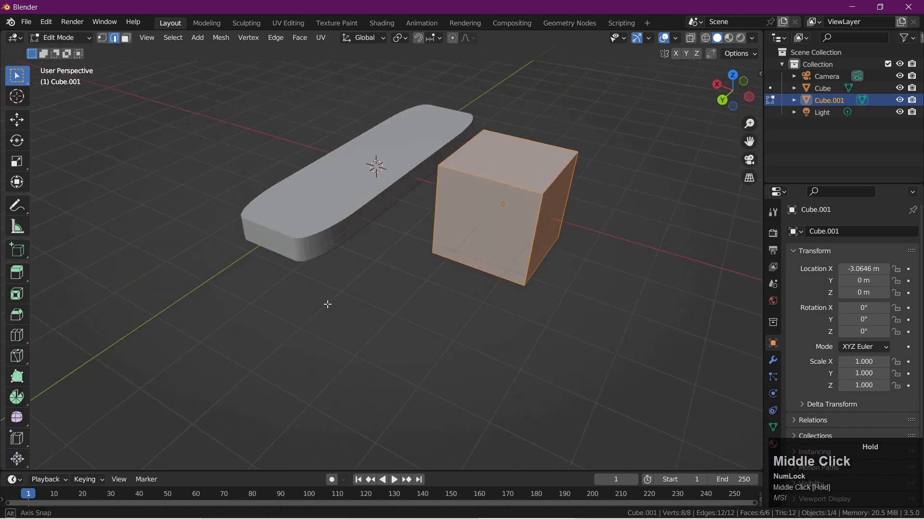
{"action": "left_click", "coordinate": [127, 38]}
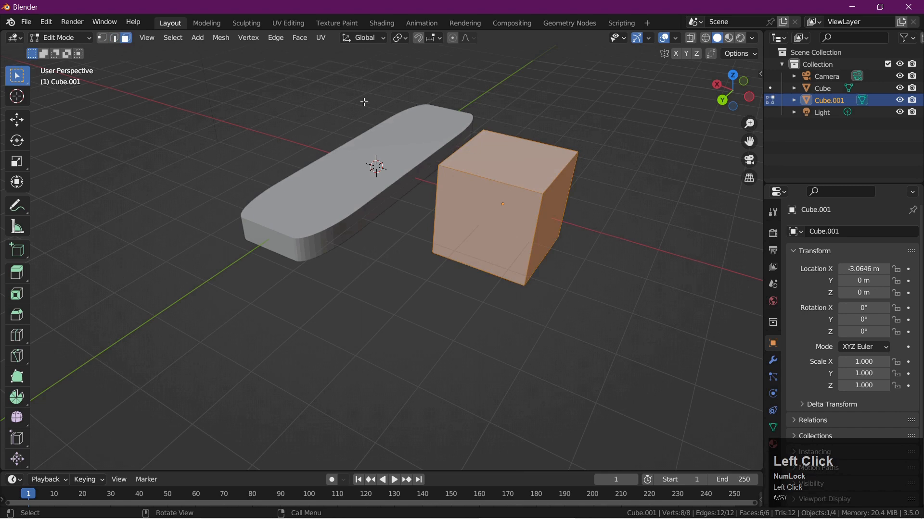
Step: Lower the new cube's top face along the Z axis to roughly the height of the slab's top
{"action": "left_click", "coordinate": [478, 142]}
{"action": "middle_click_drag", "start_coordinate": [588, 313], "coordinate": [544, 293]}
{"action": "key", "text": "g"}
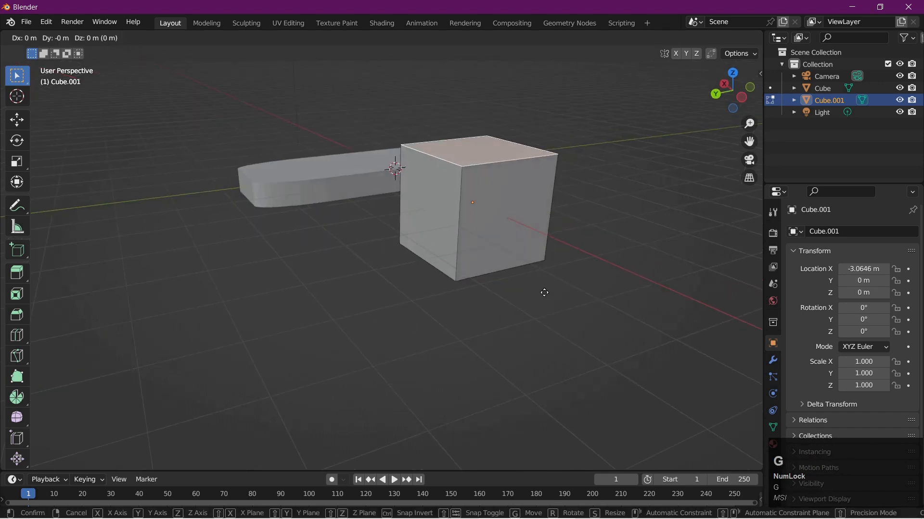
{"action": "key", "text": "z"}
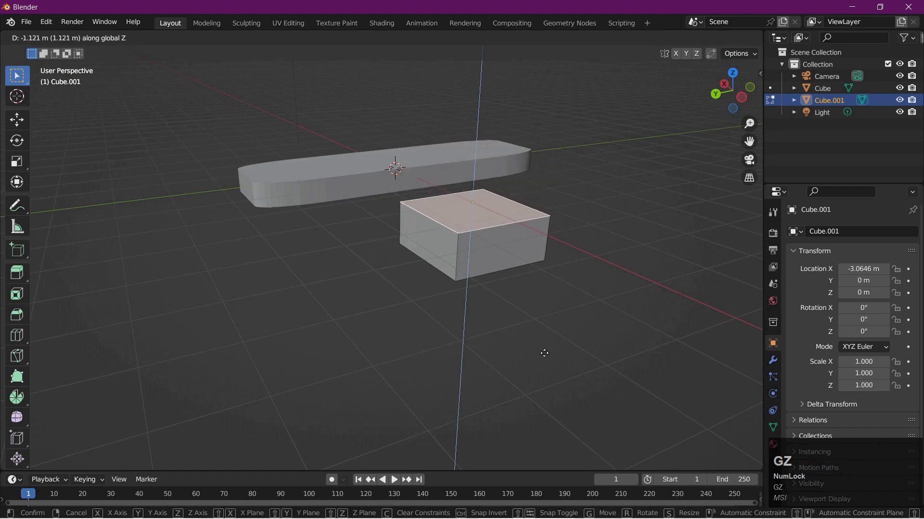
{"action": "left_click", "coordinate": [545, 337]}
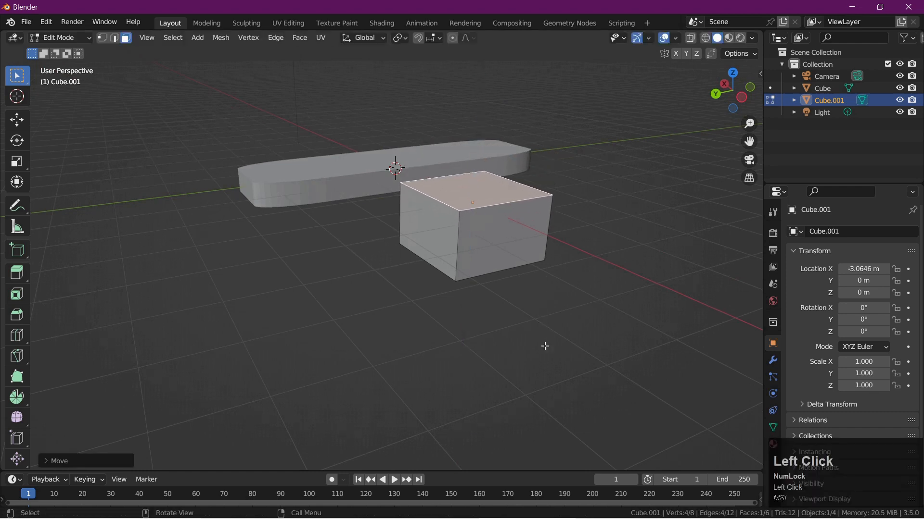
Step: Raise the new cube's bottom face along the Z axis until the block is about as thin as the slab
{"action": "middle_click_drag", "start_coordinate": [547, 347], "coordinate": [470, 235]}
{"action": "left_click", "coordinate": [424, 152]}
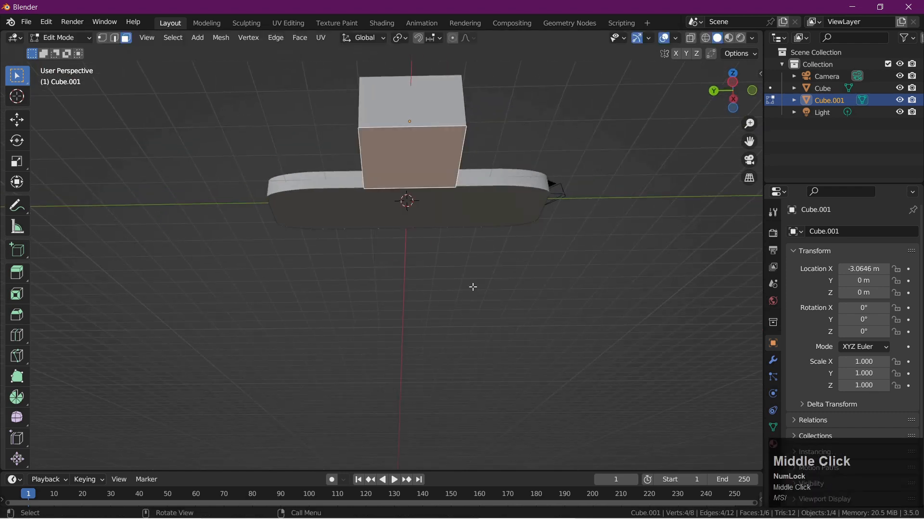
{"action": "middle_click_drag", "start_coordinate": [472, 286], "coordinate": [489, 342]}
{"action": "key", "text": "g"}
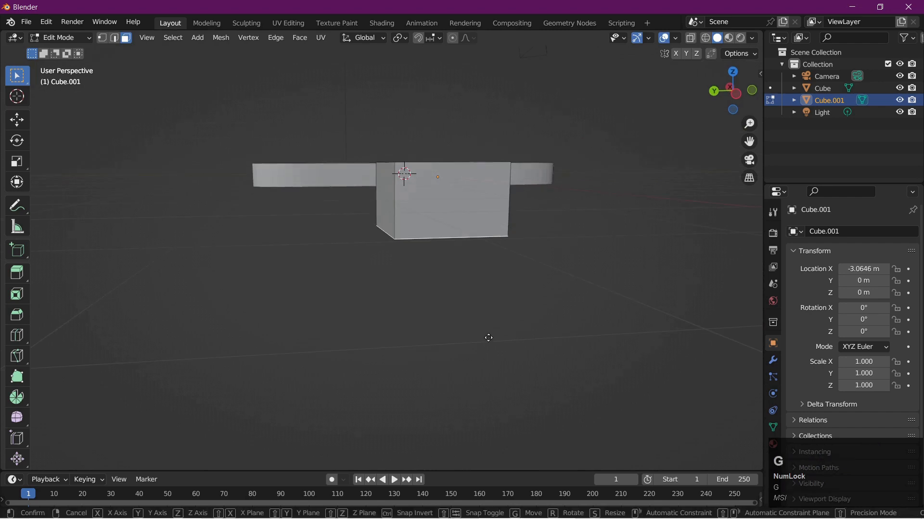
{"action": "key", "text": "z"}
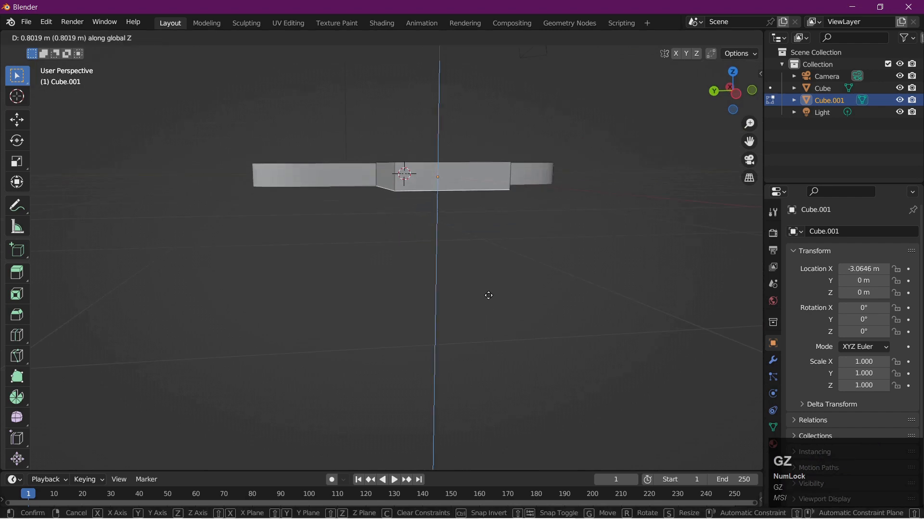
{"action": "left_click", "coordinate": [488, 301]}
Step: Lengthen the thin block by moving its end face outward in the negative Y direction
{"action": "middle_click_drag", "start_coordinate": [482, 338], "coordinate": [414, 359]}
{"action": "left_click", "coordinate": [389, 255]}
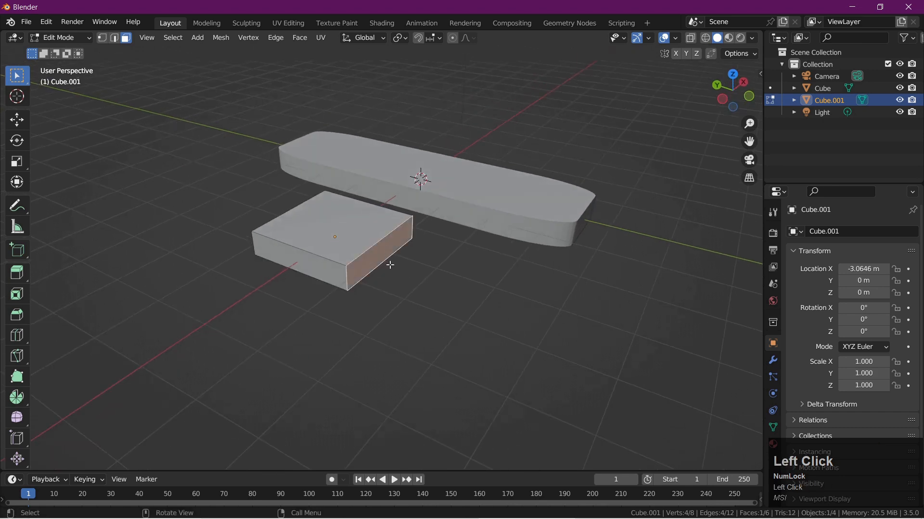
{"action": "key", "text": "g"}
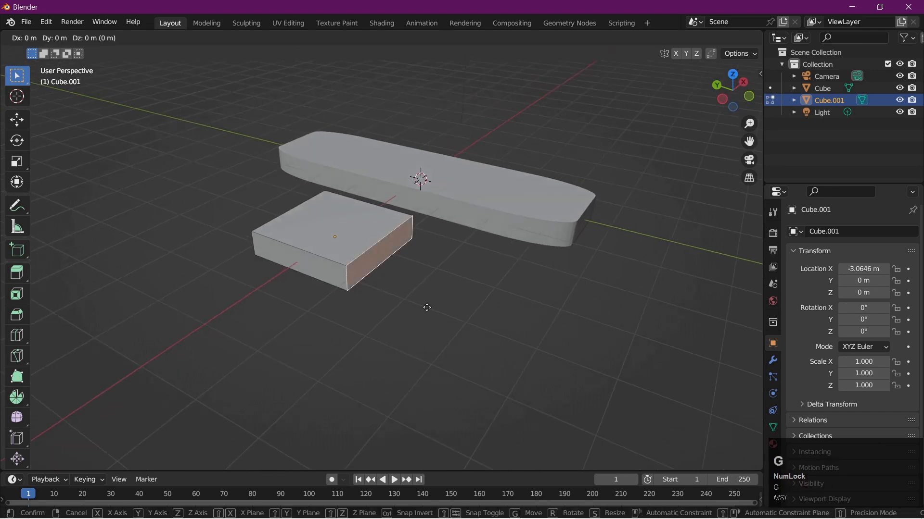
{"action": "key", "text": "y"}
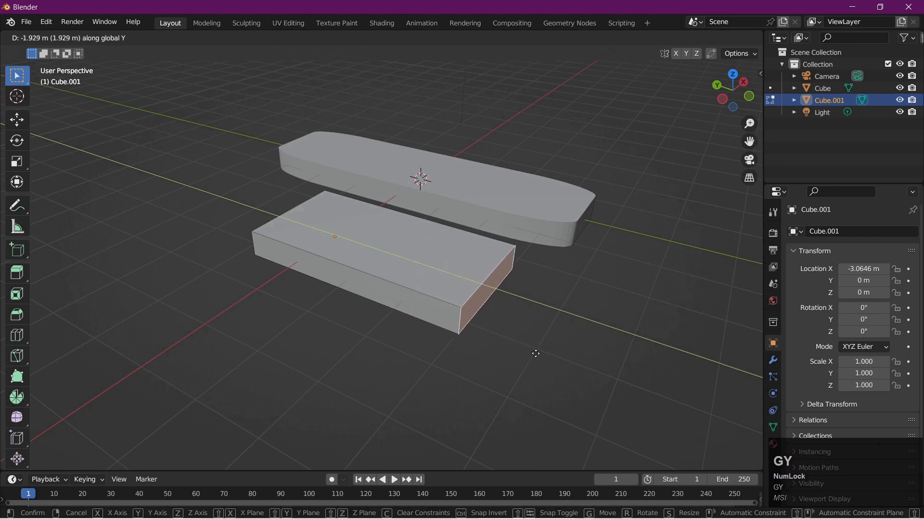
{"action": "left_click", "coordinate": [565, 376]}
Step: Extend the block's opposite end by moving that end face about 1.8 m along the positive Y axis
{"action": "middle_click_drag", "start_coordinate": [499, 378], "coordinate": [445, 204]}
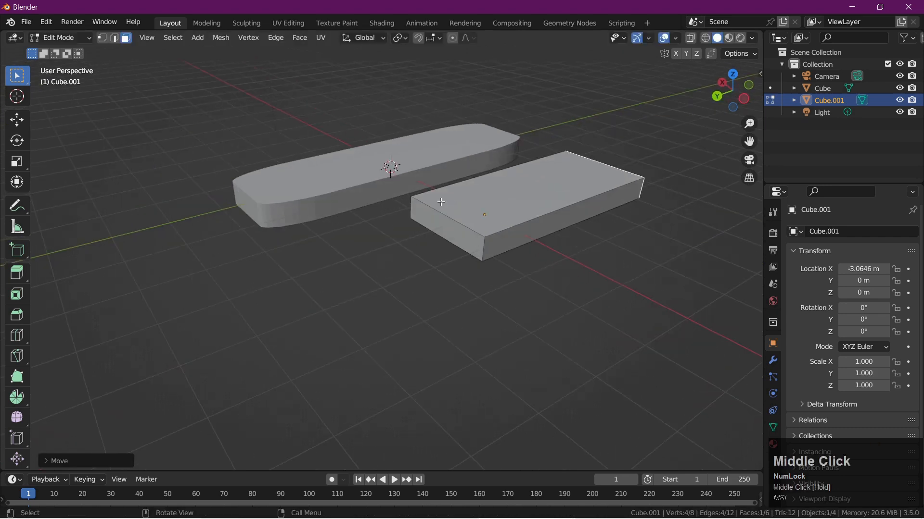
{"action": "left_click", "coordinate": [448, 239]}
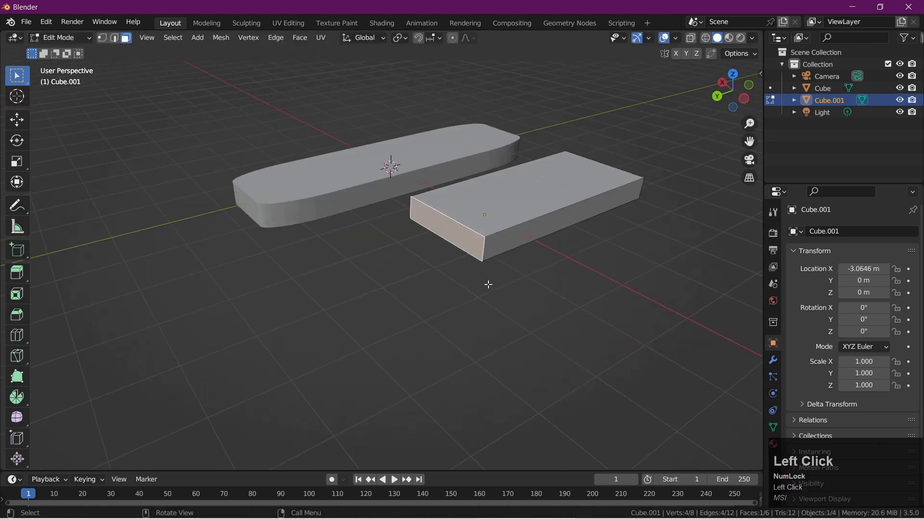
{"action": "key", "text": "g"}
{"action": "key", "text": "y"}
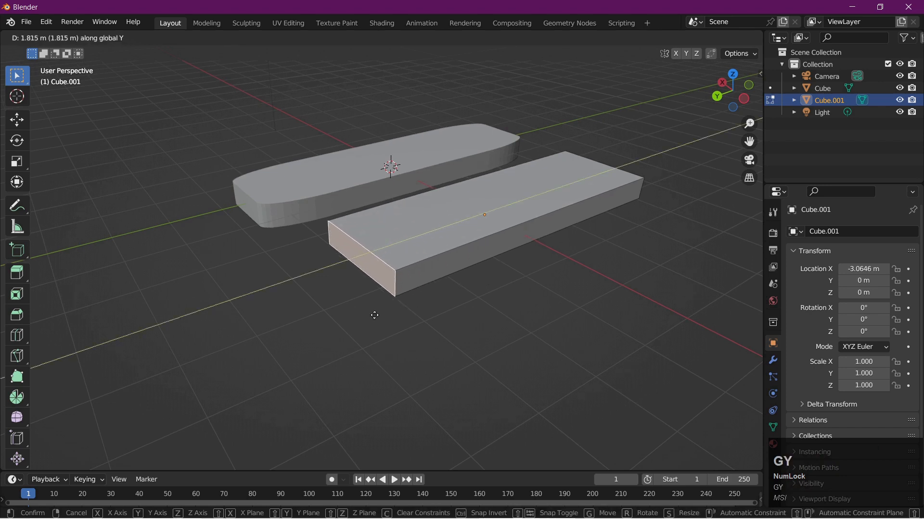
{"action": "left_click", "coordinate": [373, 316]}
Step: Switch to edge selection and select all four short vertical corner edges of the new block together
{"action": "middle_click_drag", "start_coordinate": [433, 352], "coordinate": [478, 345]}
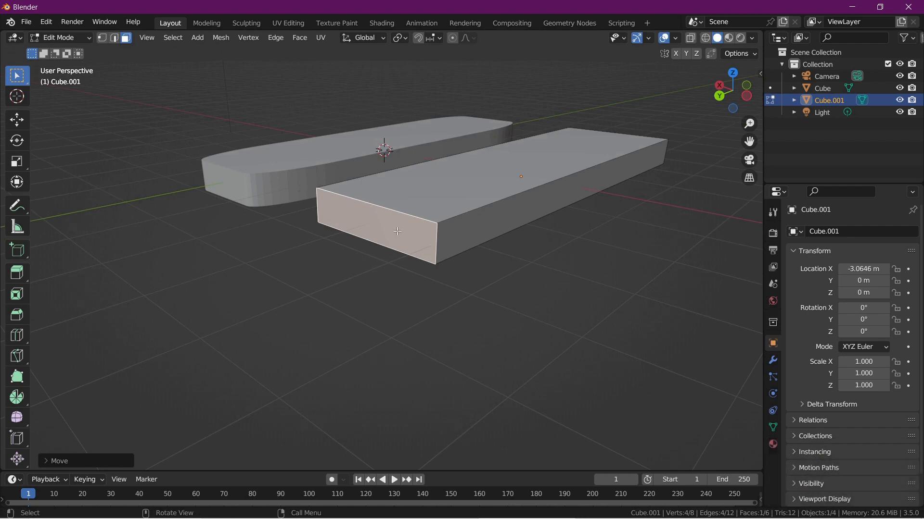
{"action": "left_click", "coordinate": [116, 37]}
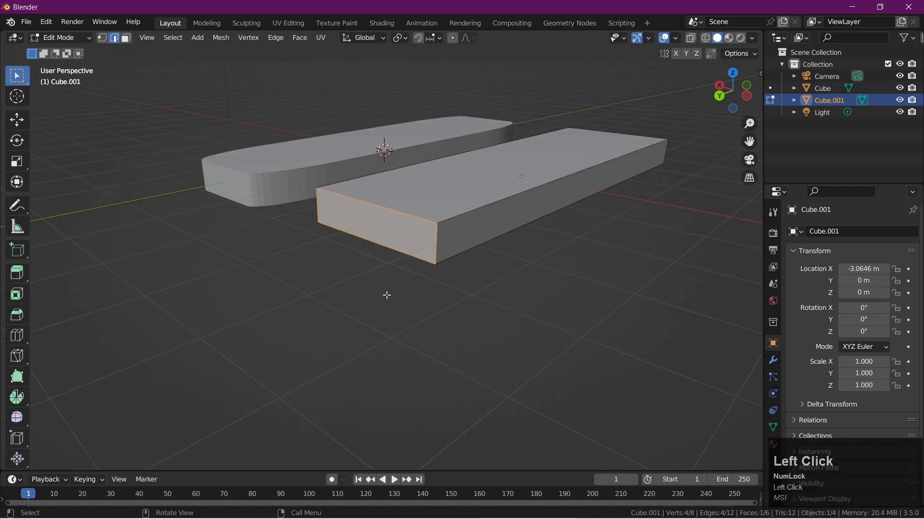
{"action": "left_click", "coordinate": [432, 242]}
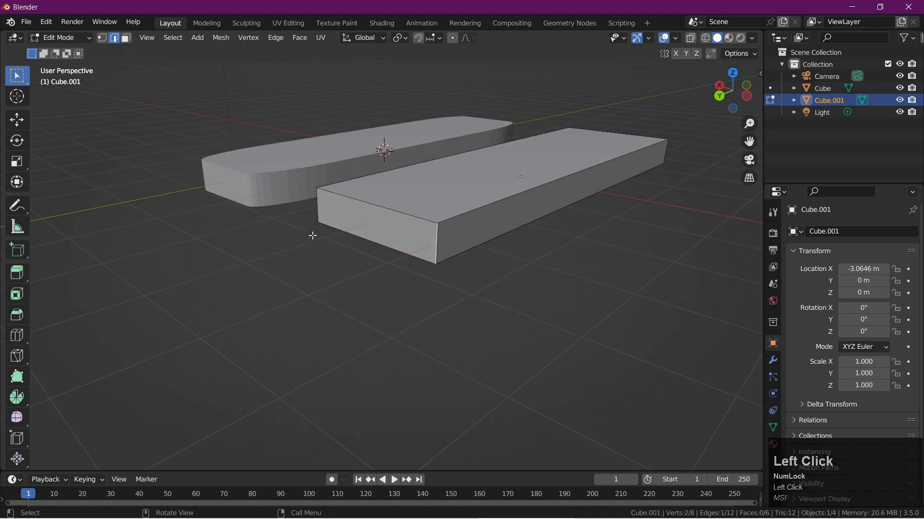
{"action": "left_click", "coordinate": [315, 206], "text": "shift"}
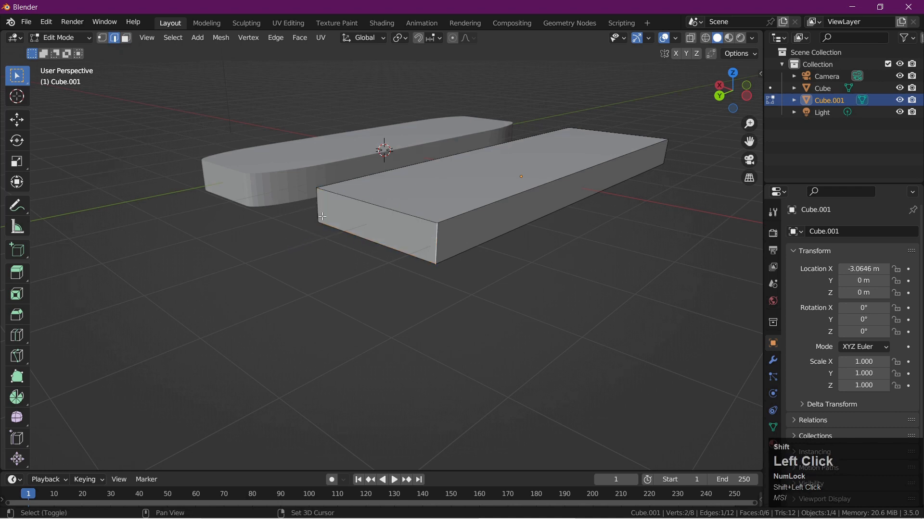
{"action": "middle_click_drag", "start_coordinate": [520, 287], "coordinate": [455, 289], "text": "shift"}
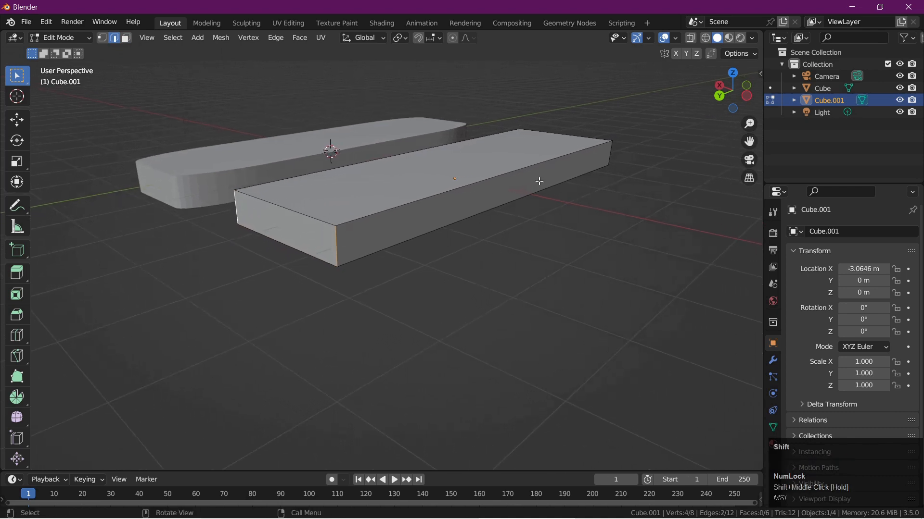
{"action": "left_click", "coordinate": [608, 162], "text": "shift"}
{"action": "middle_click_drag", "start_coordinate": [702, 306], "coordinate": [346, 273]}
{"action": "left_click", "coordinate": [306, 262], "text": "shift"}
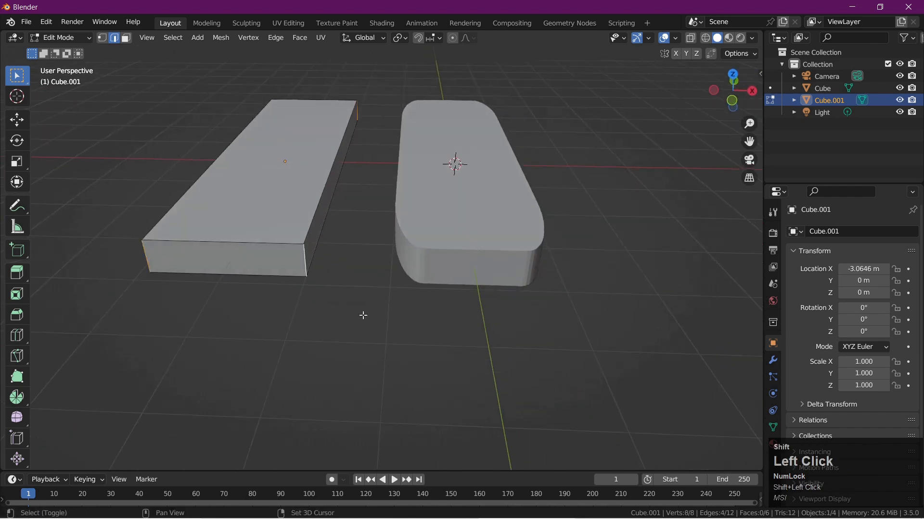
Step: Bevel the new block's four vertical corner edges with 12 segments and a width of about 0.78 m
{"action": "middle_click_drag", "start_coordinate": [377, 326], "coordinate": [485, 317]}
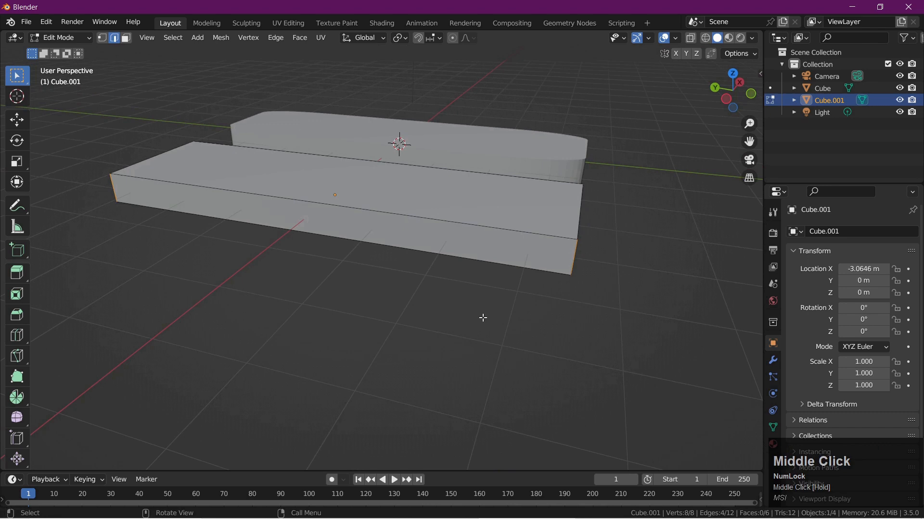
{"action": "key", "text": "ctrl+b"}
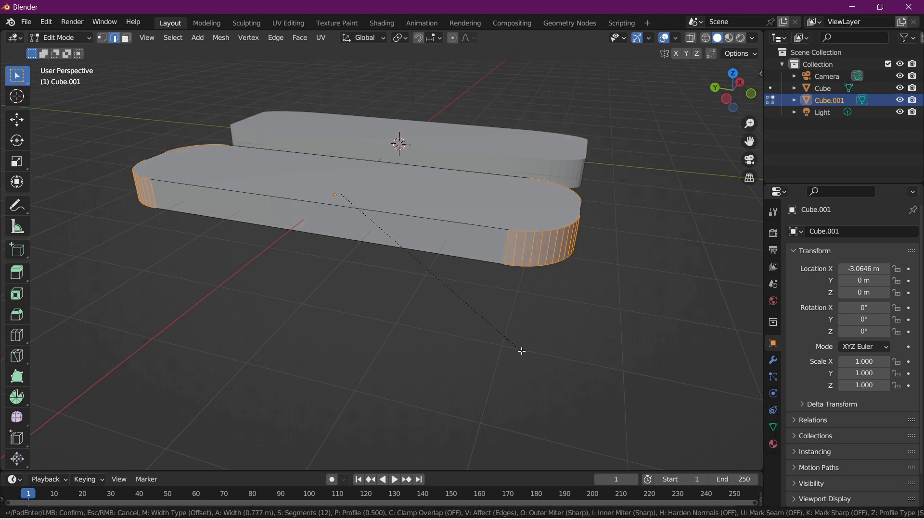
{"action": "left_click", "coordinate": [522, 352]}
{"action": "middle_click_drag", "start_coordinate": [522, 351], "coordinate": [470, 339]}
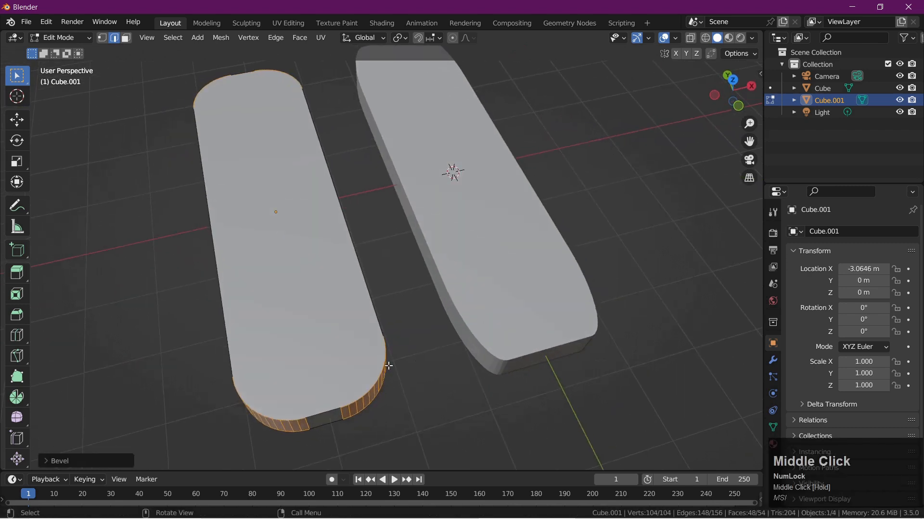
Step: Add another cube to the current mesh and move it beside the slabs on the positive X side
{"action": "scroll", "coordinate": [390, 384], "scroll_direction": "down", "scroll_amount": 3}
{"action": "middle_click_drag", "start_coordinate": [391, 385], "coordinate": [392, 419]}
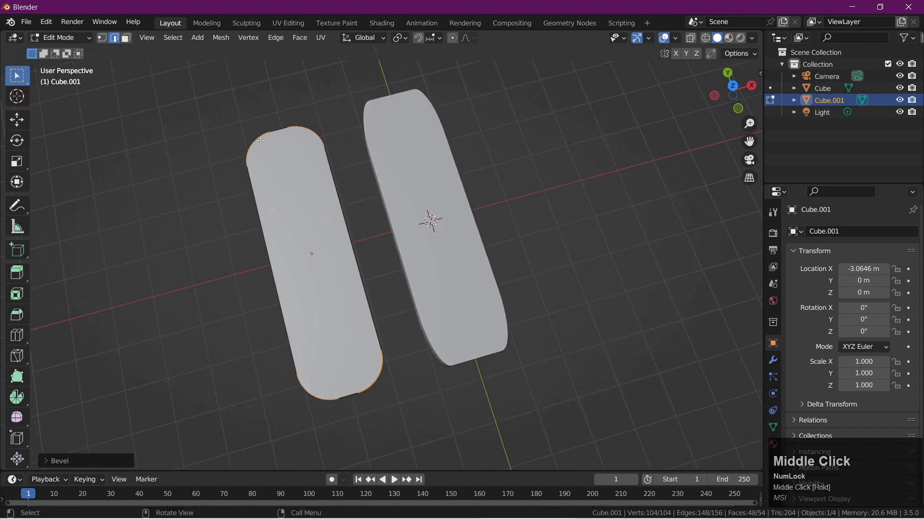
{"action": "middle_click_drag", "start_coordinate": [428, 389], "coordinate": [560, 367]}
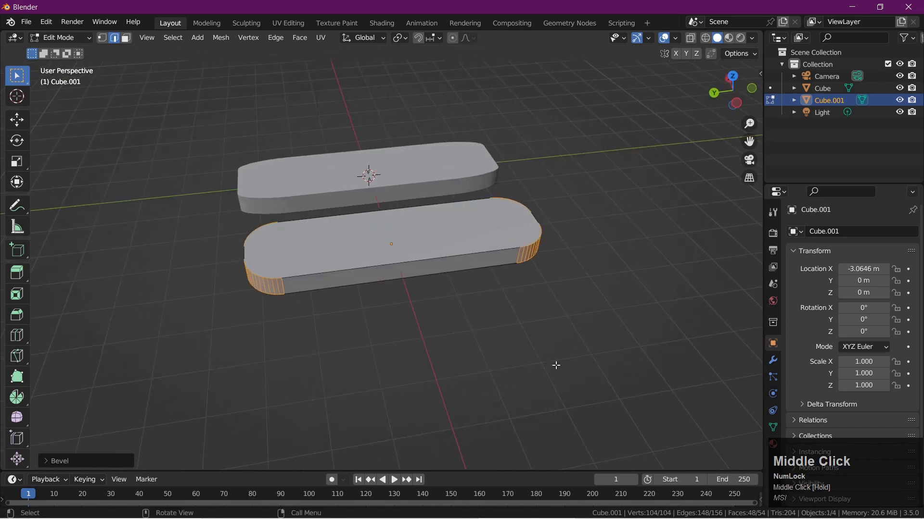
{"action": "mouse_move", "coordinate": [265, 518]}
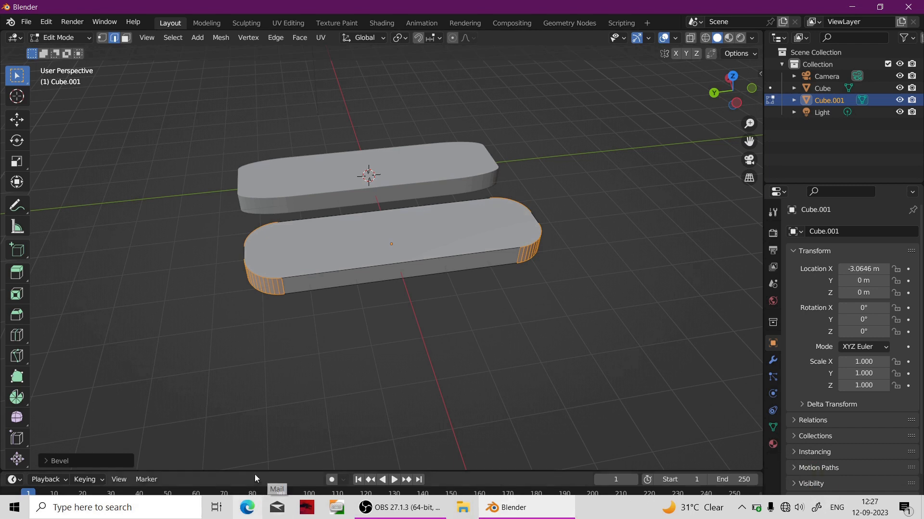
{"action": "middle_click_drag", "start_coordinate": [291, 375], "coordinate": [405, 371]}
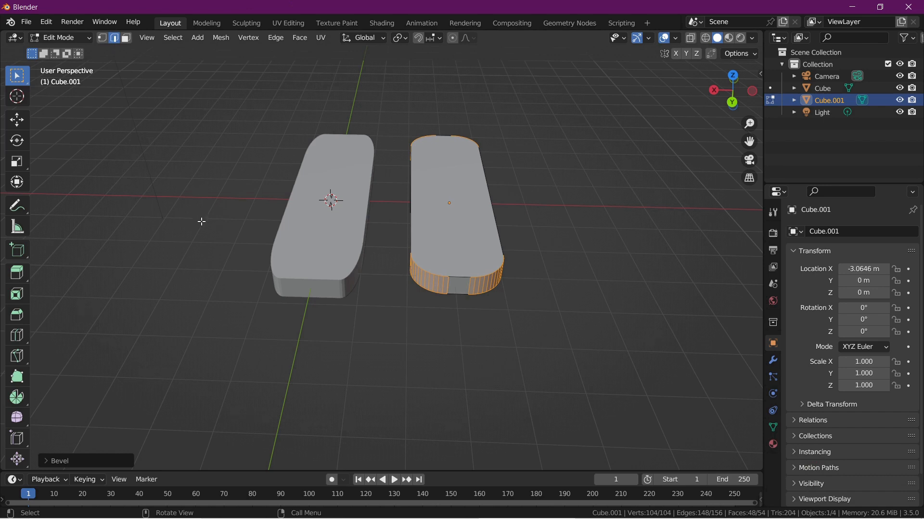
{"action": "key", "text": "shift+a"}
{"action": "left_click", "coordinate": [201, 221]}
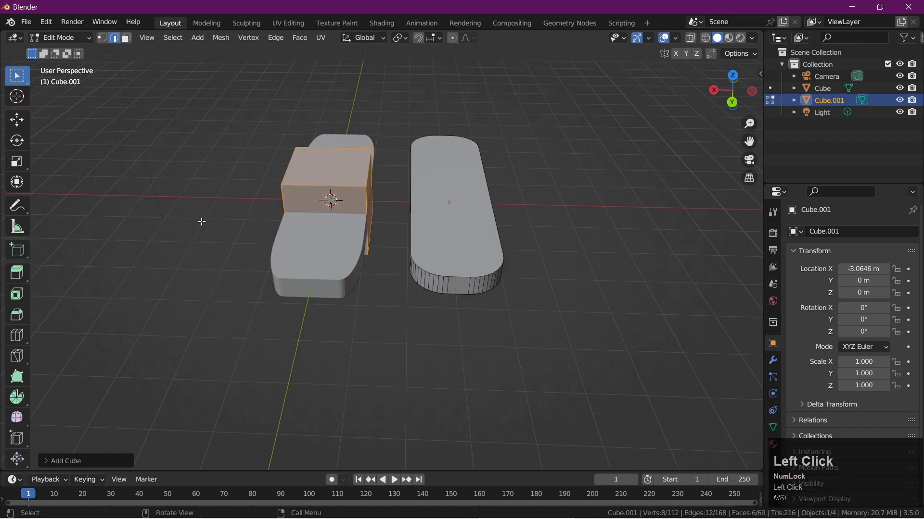
{"action": "key", "text": "g"}
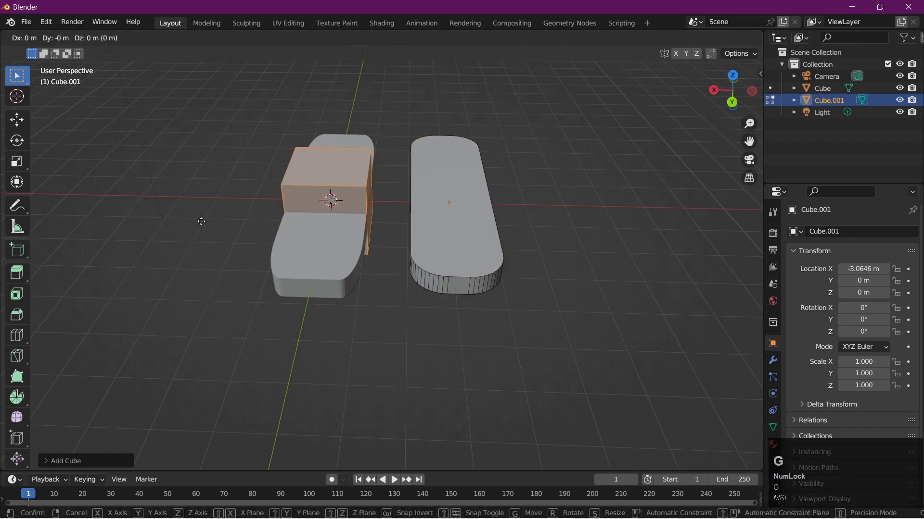
{"action": "left_click", "coordinate": [80, 218]}
Step: Switch to face selection and lower the new cube's top face about 0.93 m along Z
{"action": "middle_click_drag", "start_coordinate": [219, 316], "coordinate": [478, 365]}
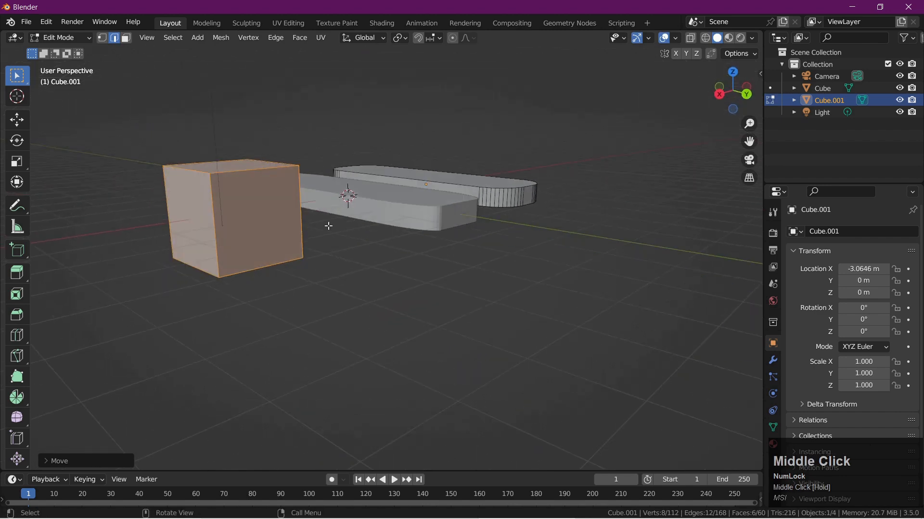
{"action": "middle_click_drag", "start_coordinate": [313, 330], "coordinate": [235, 194]}
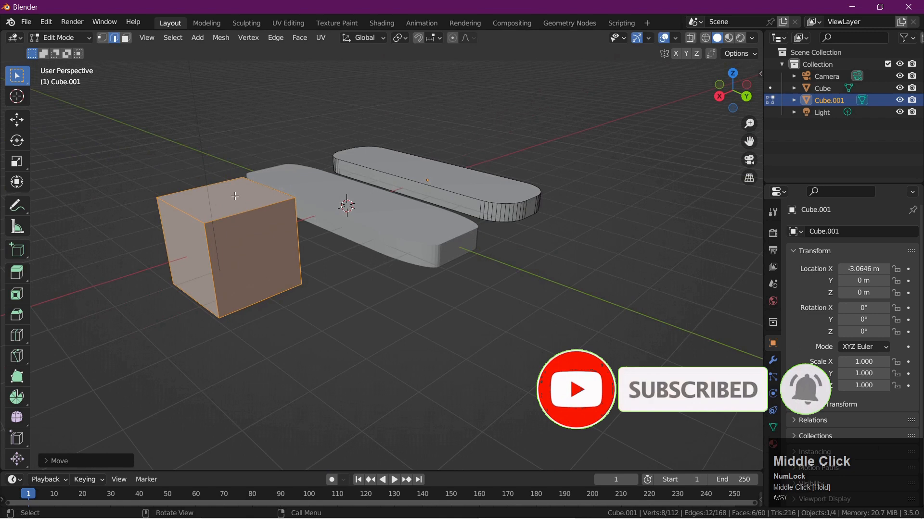
{"action": "left_click", "coordinate": [126, 37]}
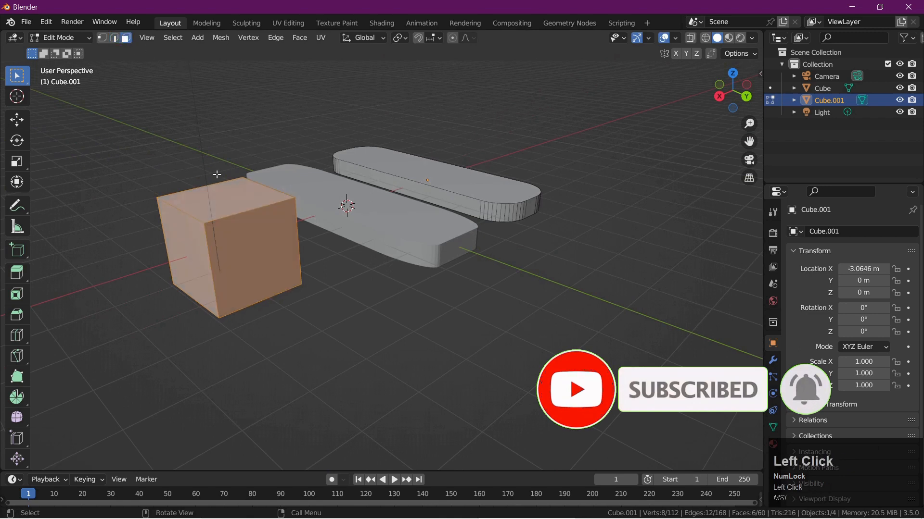
{"action": "left_click", "coordinate": [241, 207]}
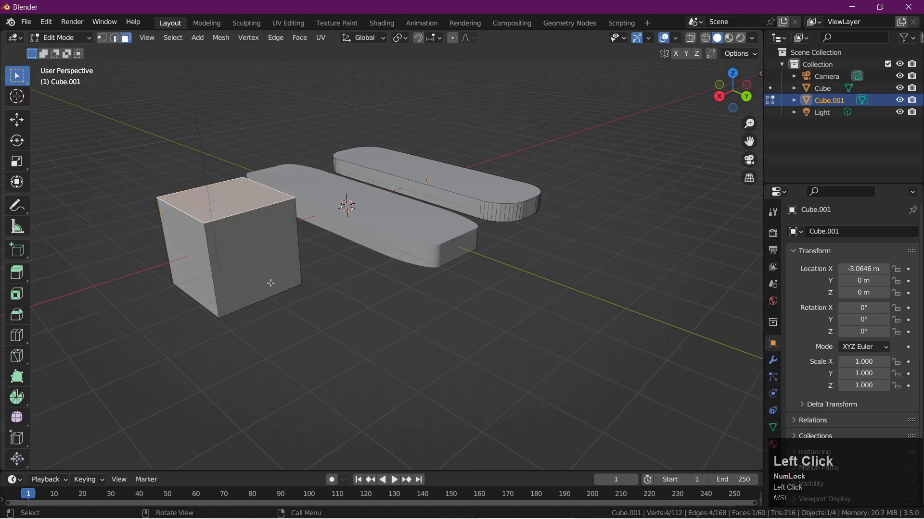
{"action": "key", "text": "g"}
{"action": "key", "text": "z"}
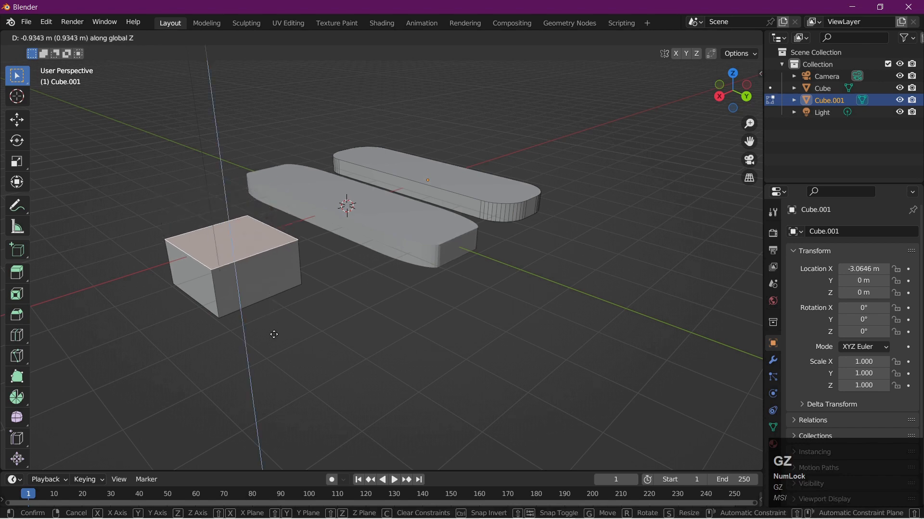
{"action": "left_click", "coordinate": [274, 333]}
Step: Lengthen the new block by moving its end face outward in the positive Y direction
{"action": "middle_click_drag", "start_coordinate": [274, 332], "coordinate": [323, 335]}
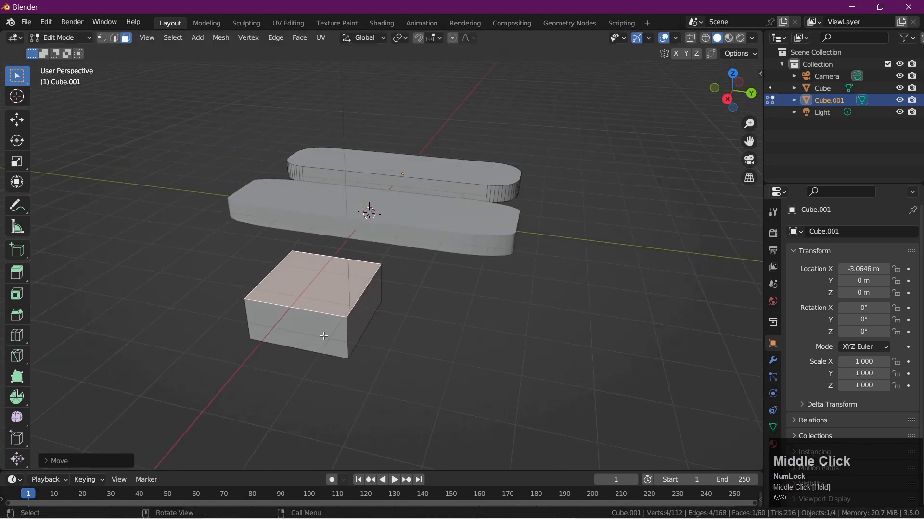
{"action": "left_click", "coordinate": [350, 325]}
{"action": "middle_click_drag", "start_coordinate": [391, 342], "coordinate": [390, 342]}
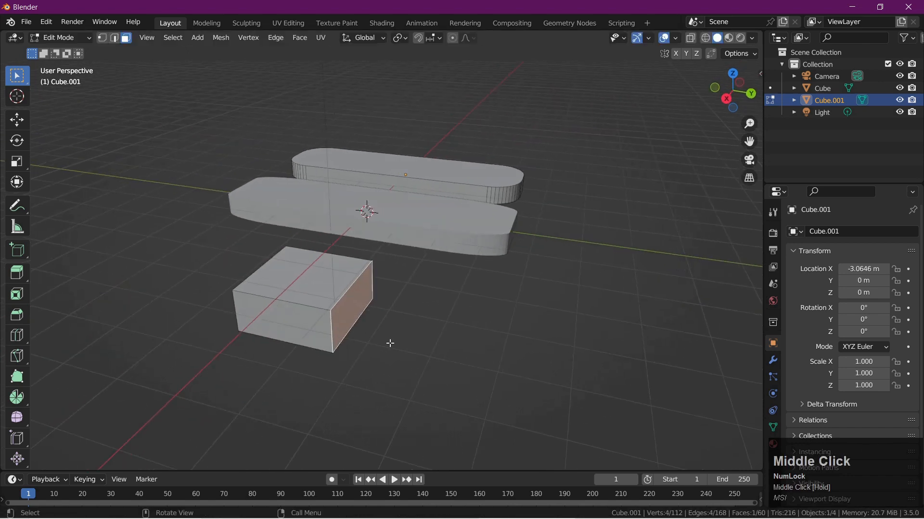
{"action": "key", "text": "g"}
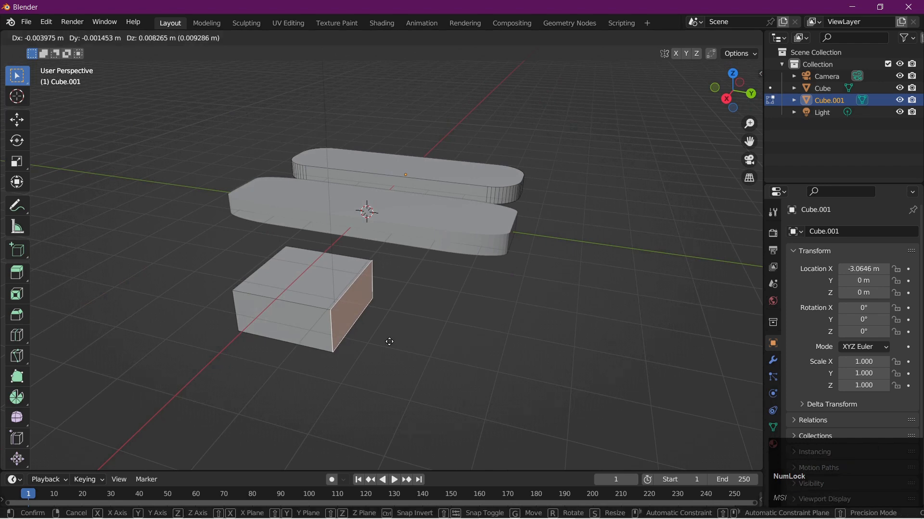
{"action": "left_click", "coordinate": [489, 386]}
Step: Extend the new block's opposite end by moving that end face outward along negative Y
{"action": "middle_click", "coordinate": [484, 400]}
{"action": "middle_click_drag", "start_coordinate": [484, 400], "coordinate": [553, 384]}
{"action": "left_click", "coordinate": [442, 256]}
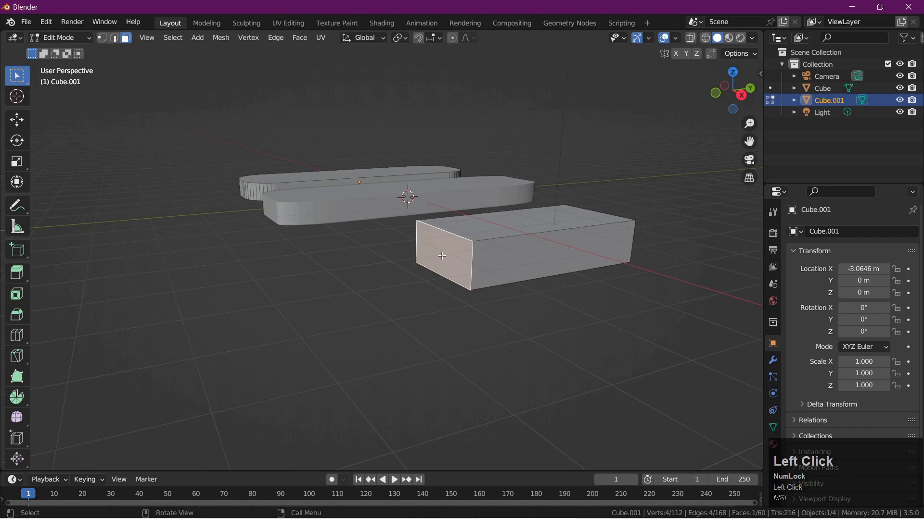
{"action": "key", "text": "g"}
{"action": "key", "text": "y"}
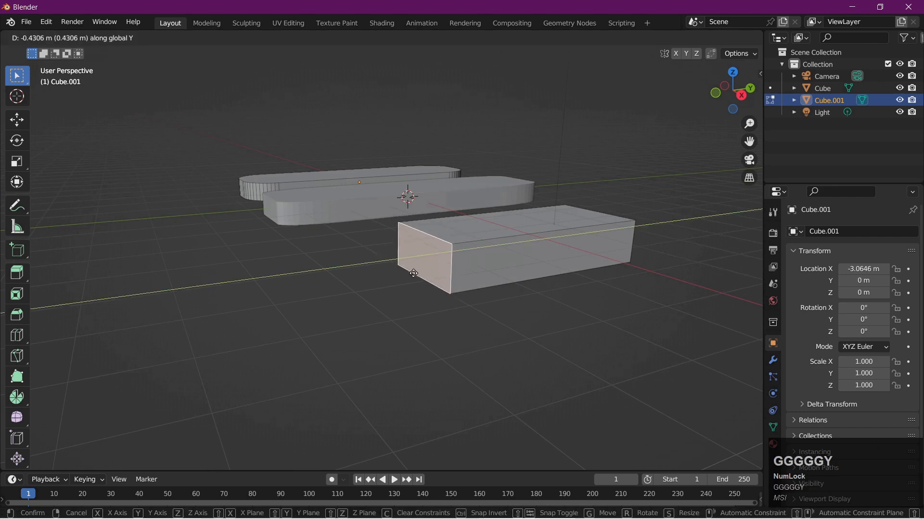
{"action": "left_click", "coordinate": [342, 289]}
Step: Thin the new block by raising its bottom face about 0.47 m along Z
{"action": "middle_click_drag", "start_coordinate": [587, 302], "coordinate": [532, 273]}
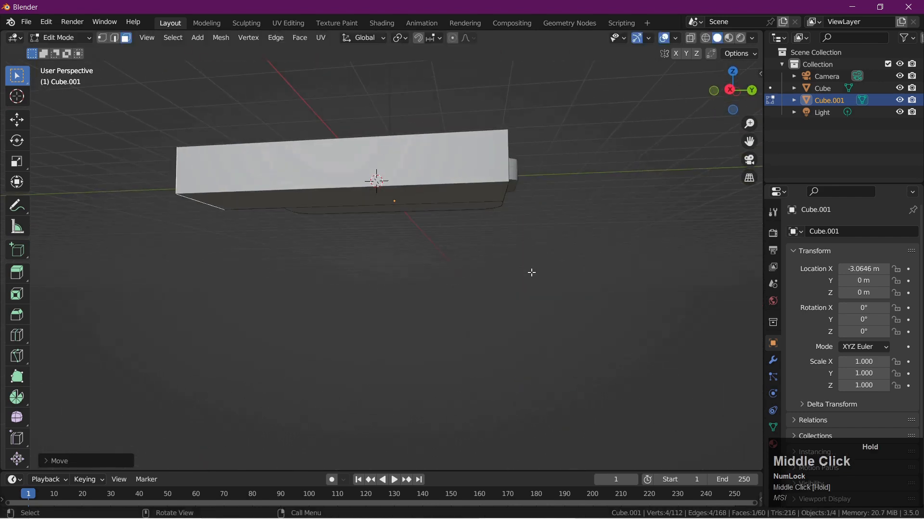
{"action": "left_click", "coordinate": [486, 196]}
{"action": "middle_click_drag", "start_coordinate": [495, 233], "coordinate": [513, 322]}
{"action": "key", "text": "g"}
{"action": "key", "text": "z"}
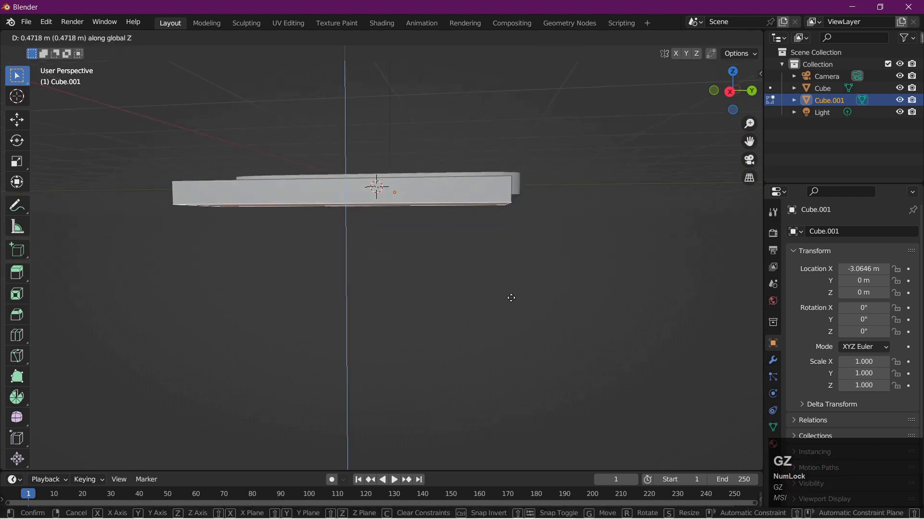
{"action": "left_click", "coordinate": [511, 297]}
{"action": "middle_click_drag", "start_coordinate": [542, 308], "coordinate": [474, 352]}
{"action": "middle_click_drag", "start_coordinate": [417, 383], "coordinate": [445, 403]}
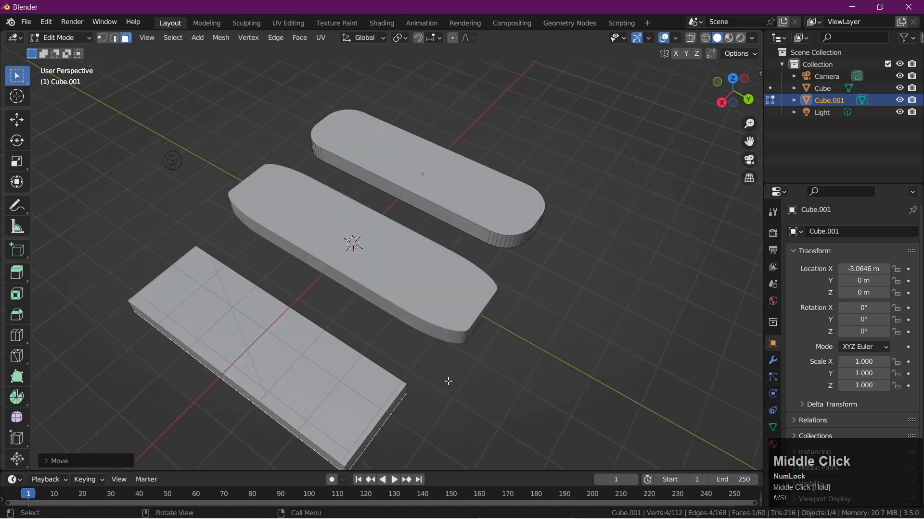
Step: Switch to Object Mode and apply all transforms to the object containing the newest block
{"action": "key", "text": "ctrl+a"}
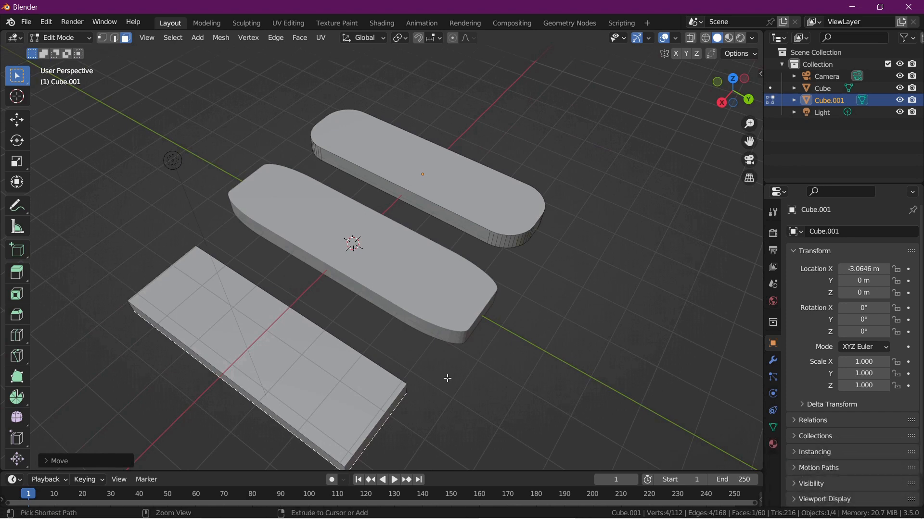
{"action": "scroll", "coordinate": [526, 370], "scroll_direction": "down", "scroll_amount": 2}
{"action": "middle_click_drag", "start_coordinate": [525, 371], "coordinate": [562, 371]}
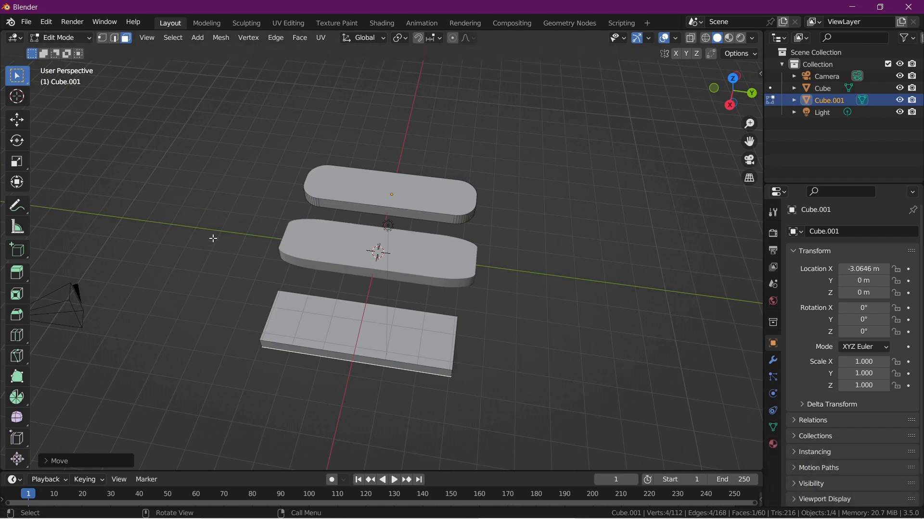
{"action": "key", "text": "Tab"}
{"action": "middle_click_drag", "start_coordinate": [498, 336], "coordinate": [462, 374]}
{"action": "left_click", "coordinate": [344, 321]}
{"action": "left_click", "coordinate": [463, 373]}
{"action": "left_click", "coordinate": [342, 310]}
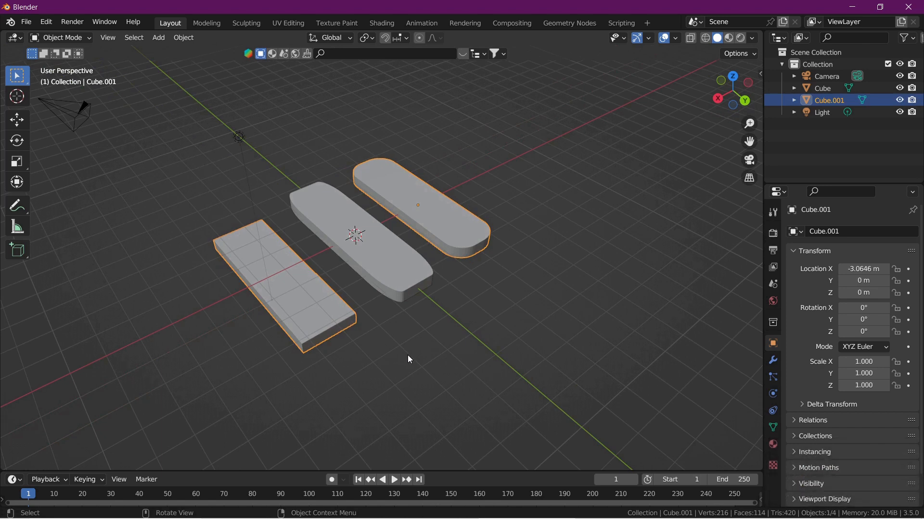
{"action": "key", "text": "ctrl+a"}
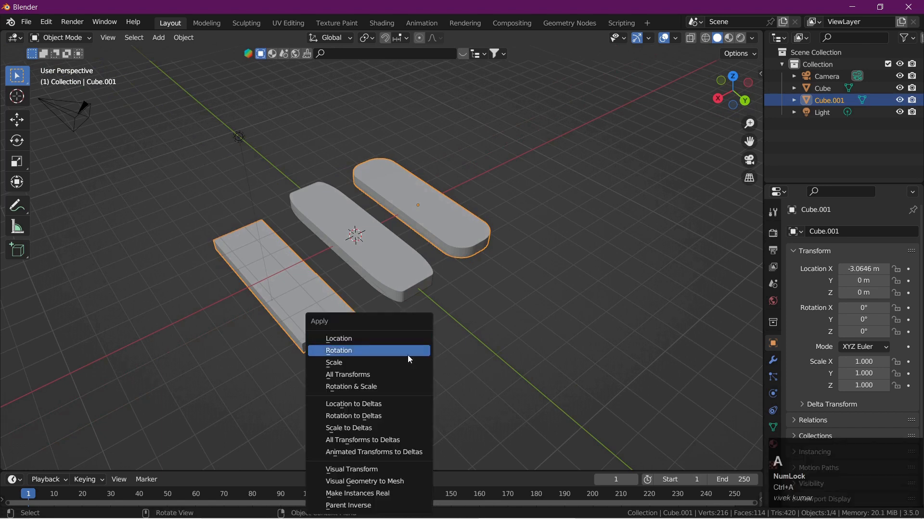
{"action": "left_click", "coordinate": [363, 376]}
Step: Return to Edit Mode, switch to edge selection and clear the current selection
{"action": "middle_click_drag", "start_coordinate": [427, 378], "coordinate": [417, 379]}
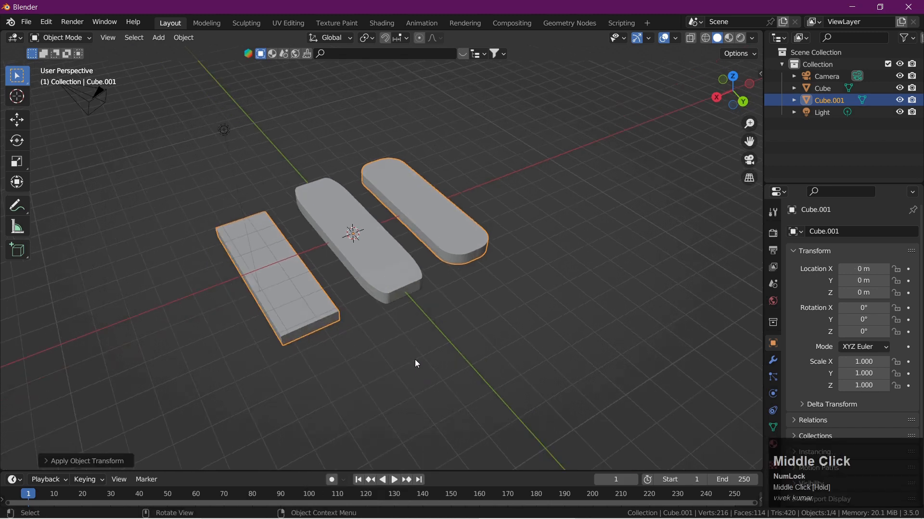
{"action": "key", "text": "Tab"}
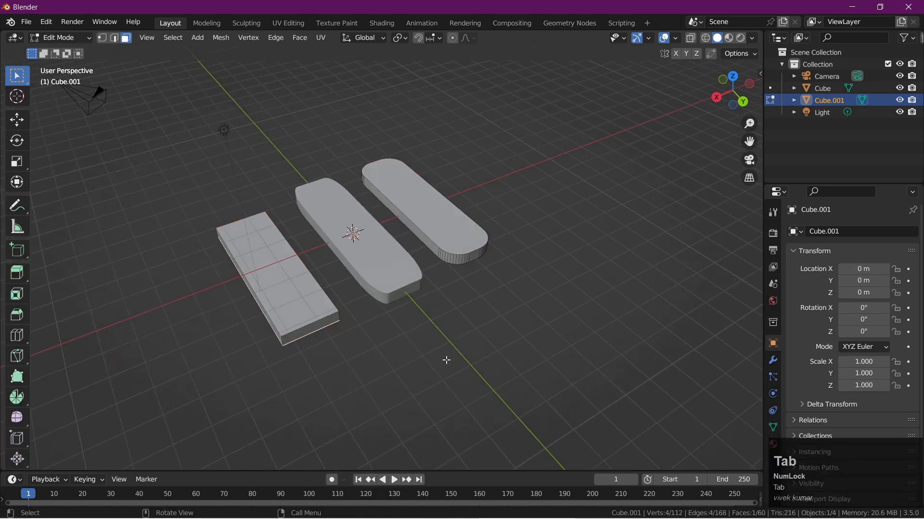
{"action": "scroll", "coordinate": [446, 360], "scroll_direction": "up", "scroll_amount": 3}
{"action": "middle_click_drag", "start_coordinate": [443, 361], "coordinate": [457, 332]}
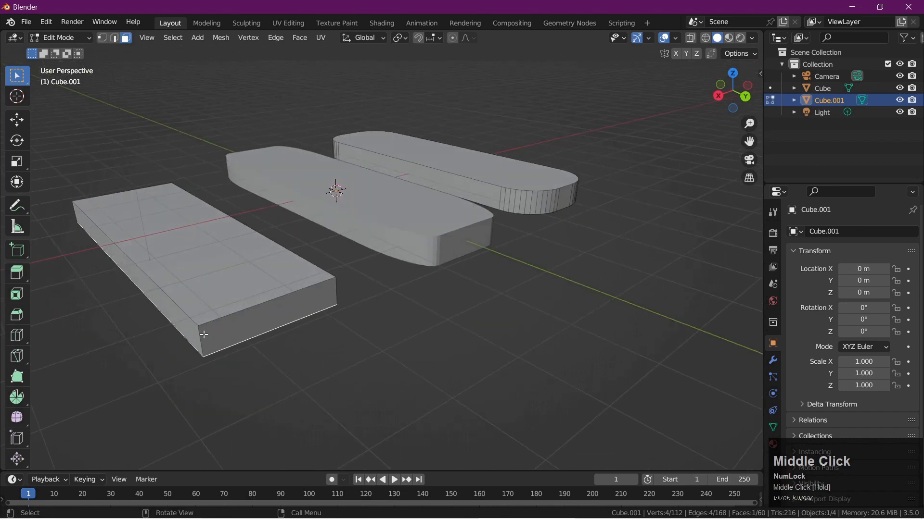
{"action": "key", "text": "shift"}
{"action": "left_click", "coordinate": [113, 37]}
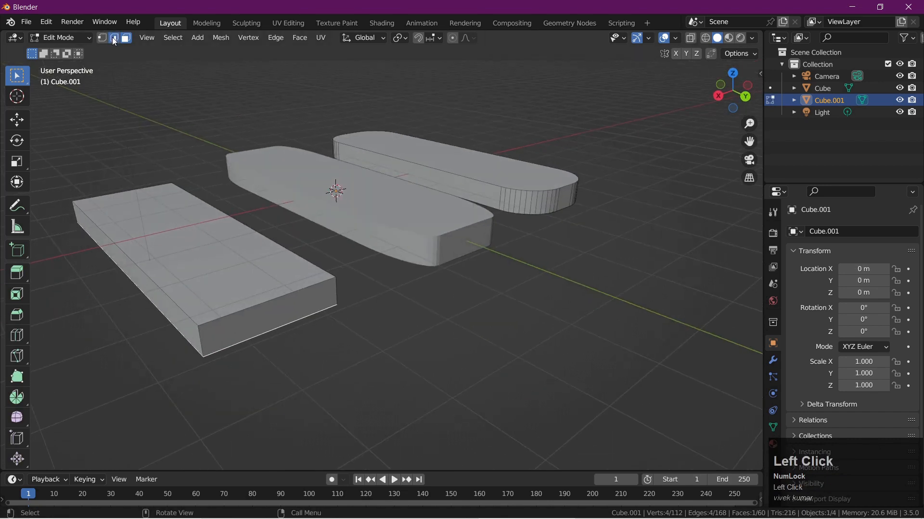
{"action": "left_click", "coordinate": [201, 339], "text": "shift"}
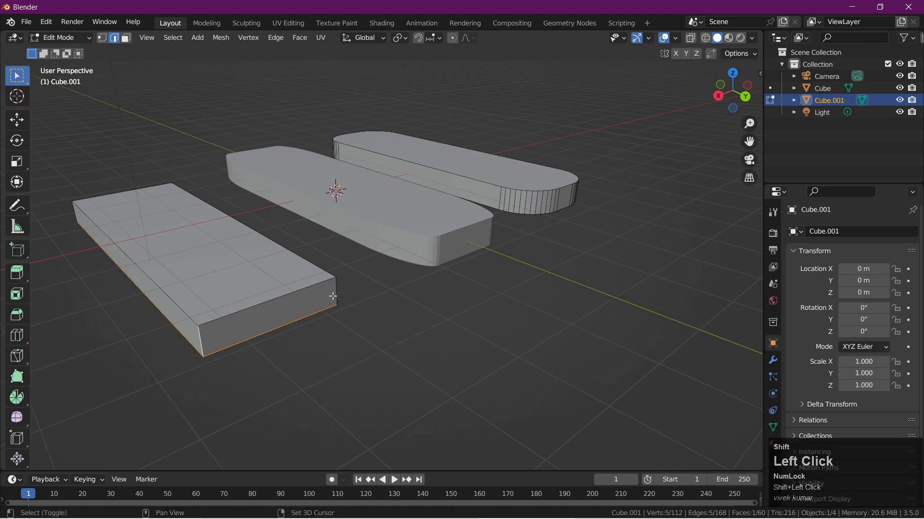
{"action": "left_click", "coordinate": [333, 295], "text": "shift"}
{"action": "middle_click_drag", "start_coordinate": [341, 365], "coordinate": [326, 342]}
{"action": "left_click", "coordinate": [326, 342]}
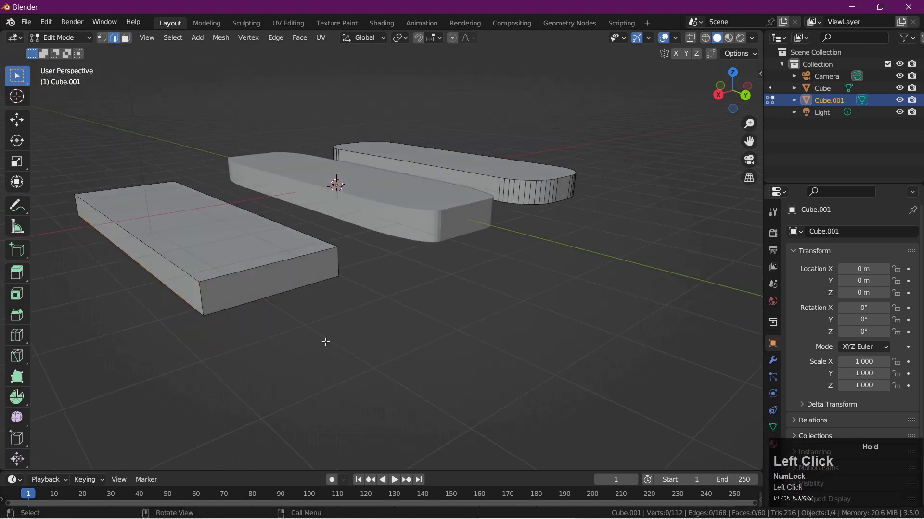
Step: Select all four short vertical corner edges of the newest, unrounded block together
{"action": "left_click", "coordinate": [336, 264], "text": "shift"}
{"action": "middle_click_drag", "start_coordinate": [336, 263], "coordinate": [449, 300]}
{"action": "left_click", "coordinate": [433, 261], "text": "shift"}
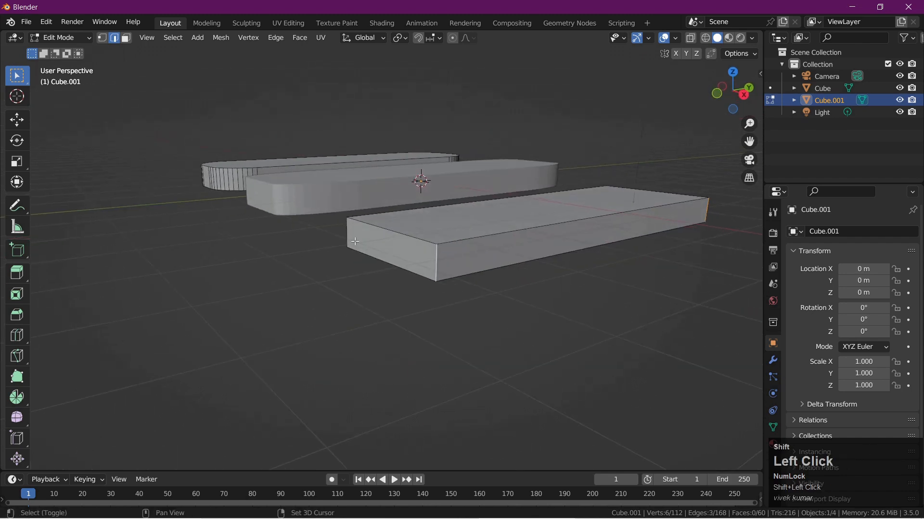
{"action": "left_click", "coordinate": [348, 236], "text": "shift"}
{"action": "middle_click_drag", "start_coordinate": [422, 340], "coordinate": [444, 412]}
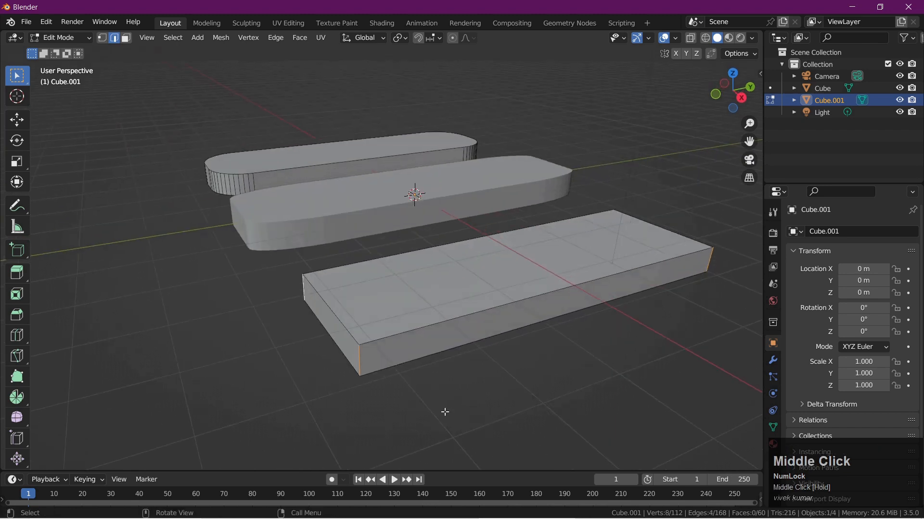
Step: Bevel the selected vertical corner edges with 12 segments and a width of about 0.64 m
{"action": "key", "text": "ctrl+b"}
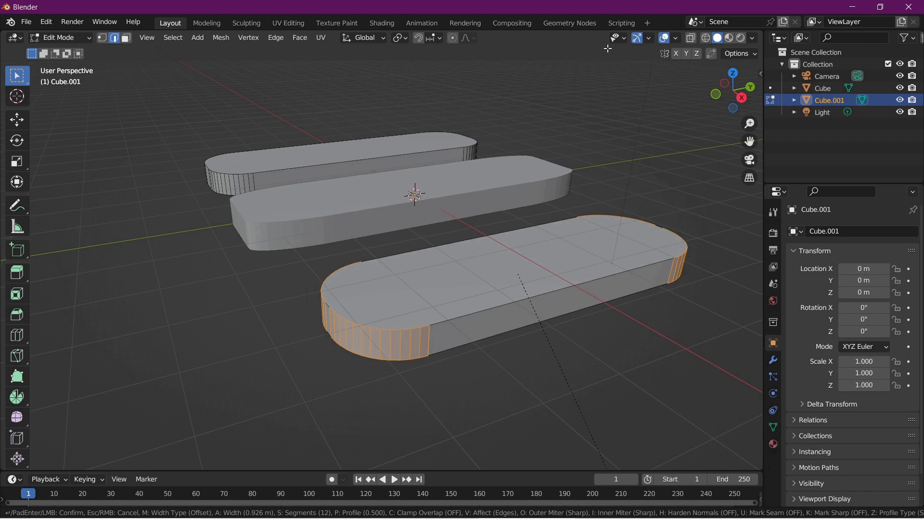
{"action": "left_click", "coordinate": [593, 459]}
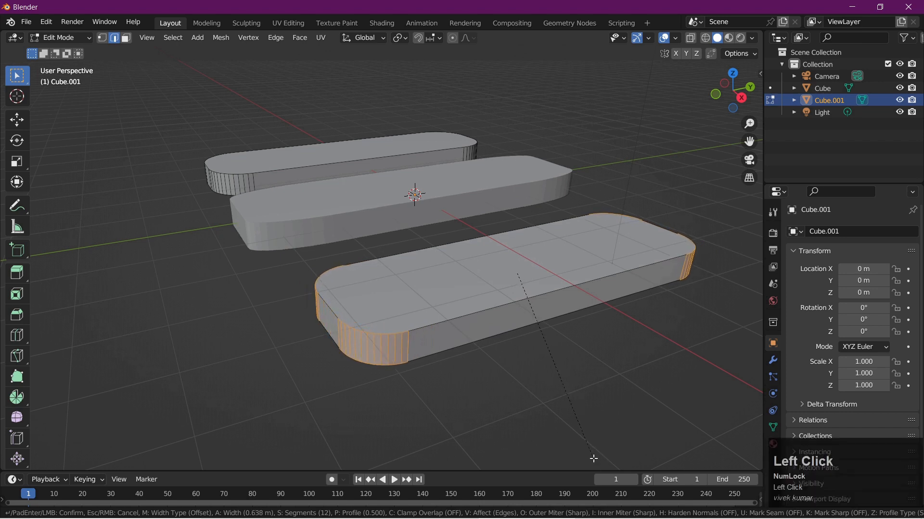
{"action": "middle_click_drag", "start_coordinate": [631, 377], "coordinate": [490, 422]}
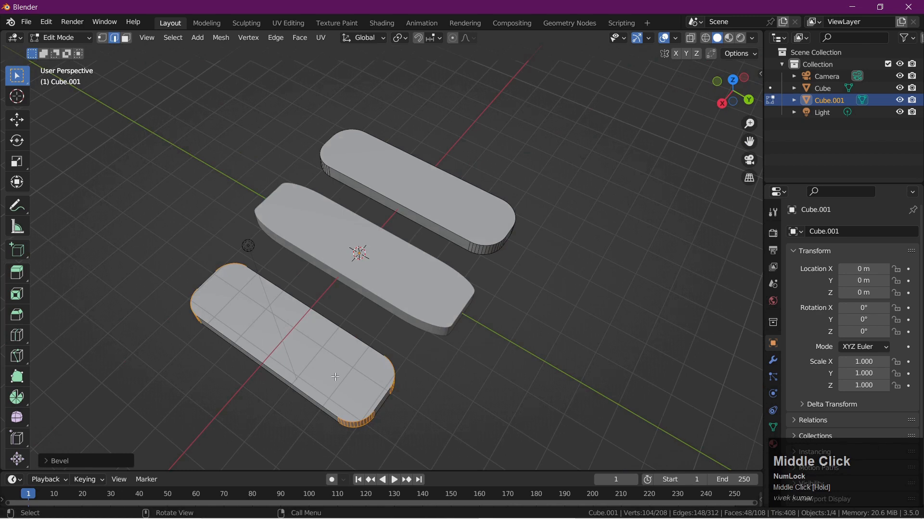
{"action": "middle_click_drag", "start_coordinate": [497, 258], "coordinate": [462, 204]}
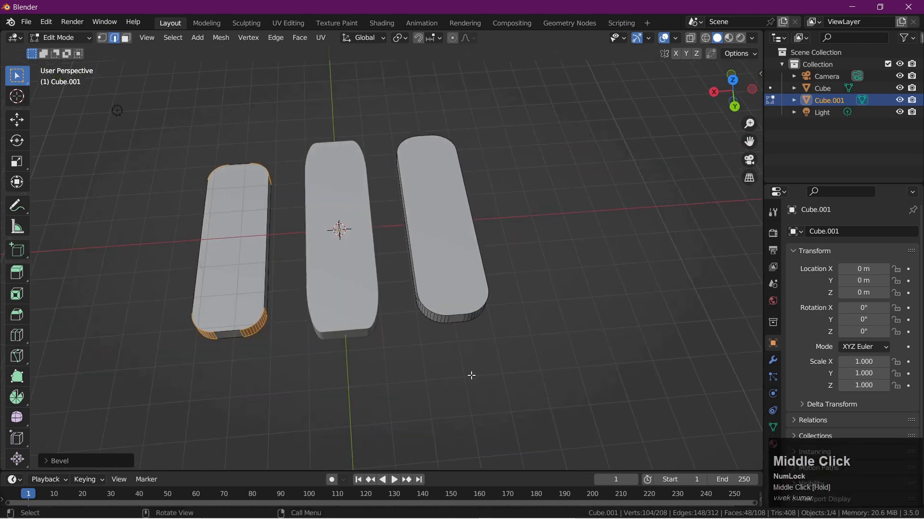
Step: Start a new General scene with the default cube, discarding the current comparison scene
{"action": "scroll", "coordinate": [470, 376], "scroll_direction": "up", "scroll_amount": 1}
{"action": "middle_click_drag", "start_coordinate": [471, 375], "coordinate": [565, 383], "text": "shift"}
{"action": "scroll", "coordinate": [568, 383], "scroll_direction": "up", "scroll_amount": 1}
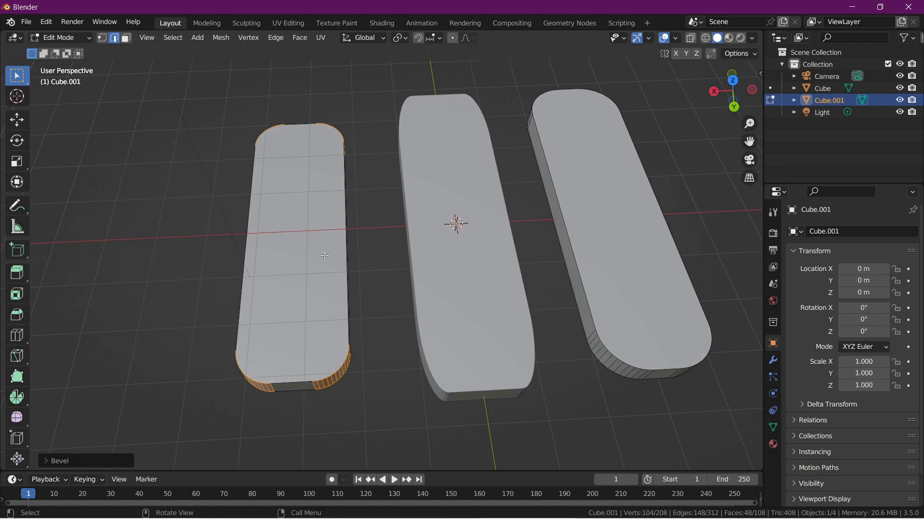
{"action": "left_click", "coordinate": [26, 22]}
{"action": "mouse_move", "coordinate": [63, 36]}
{"action": "left_click", "coordinate": [147, 36]}
{"action": "left_click", "coordinate": [505, 286]}
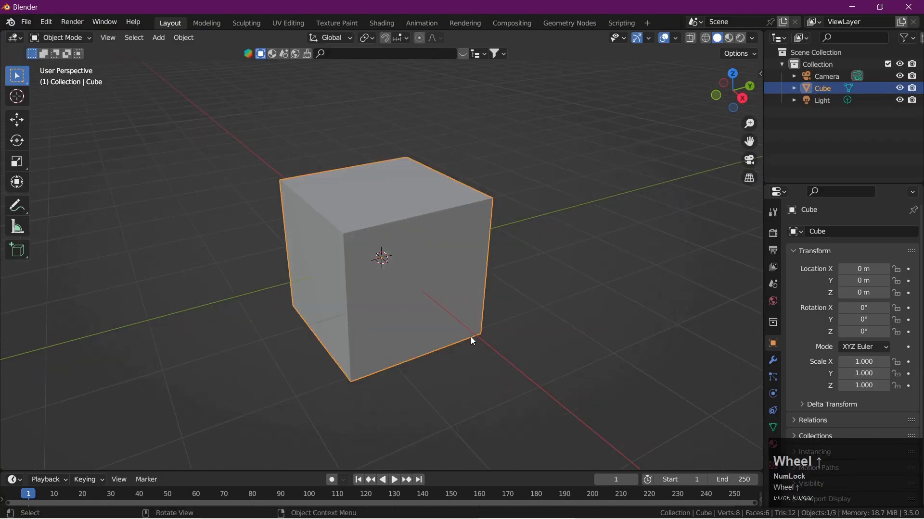
{"action": "scroll", "coordinate": [470, 336], "scroll_direction": "up", "scroll_amount": 3}
{"action": "middle_click_drag", "start_coordinate": [469, 350], "coordinate": [476, 374]}
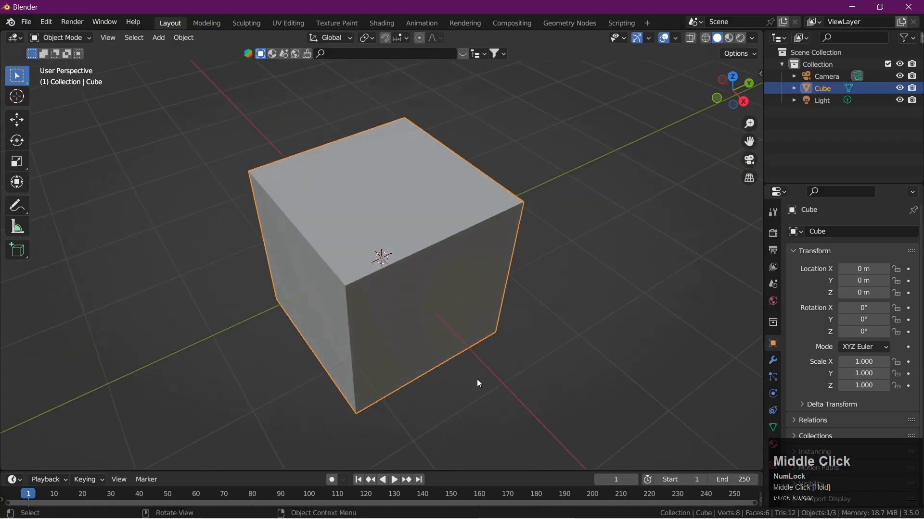
{"action": "middle_click_drag", "start_coordinate": [439, 404], "coordinate": [461, 420]}
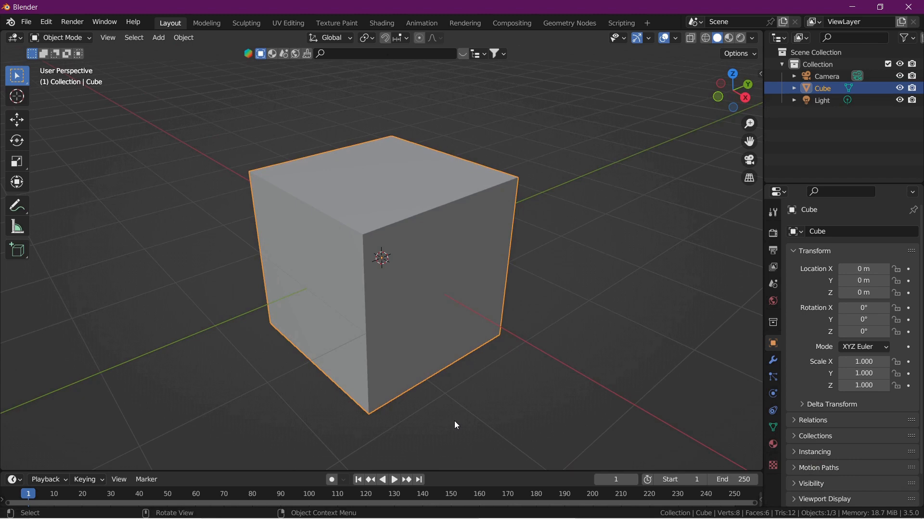
{"action": "key", "text": "g"}
{"action": "key", "text": "z"}
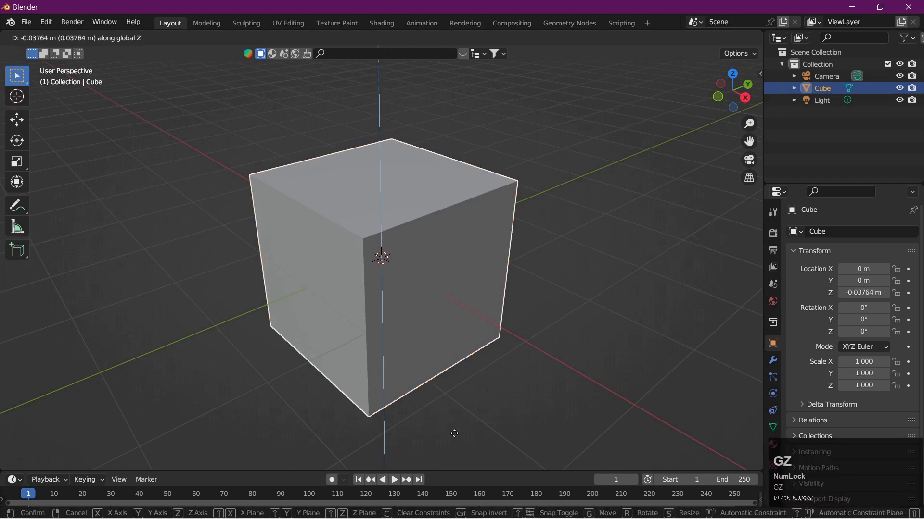
{"action": "right_click", "coordinate": [443, 368]}
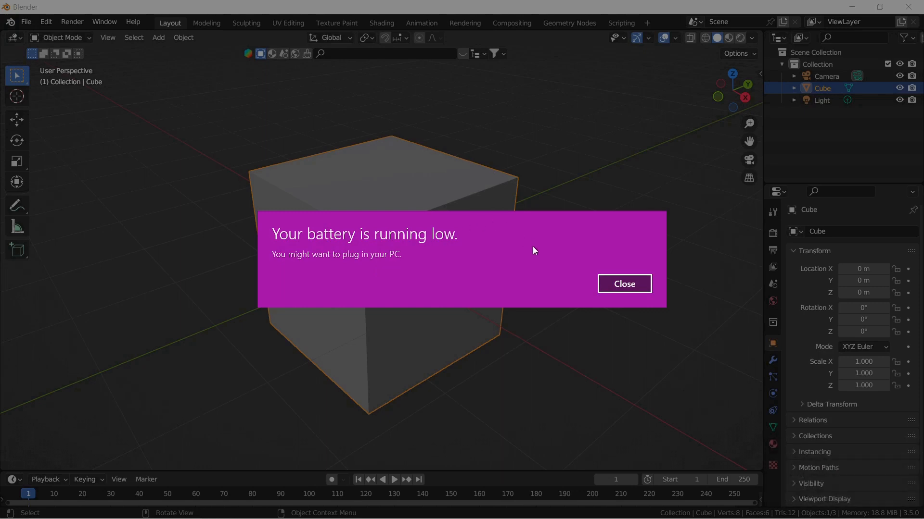
Step: Dismiss the low-battery notice and flatten the default cube to a Z scale of about 0.316 in Object Mode
{"action": "left_click", "coordinate": [625, 284]}
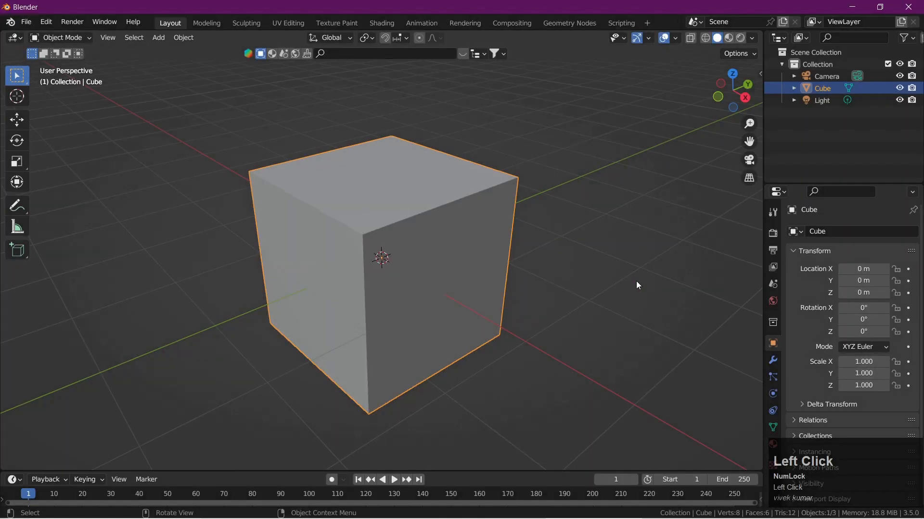
{"action": "key", "text": "s"}
{"action": "key", "text": "z"}
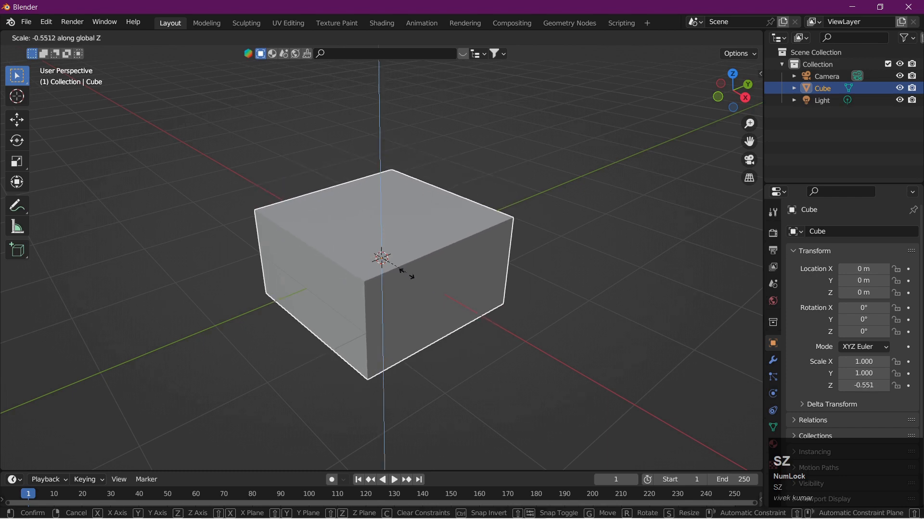
{"action": "left_click", "coordinate": [397, 256]}
Step: Stretch the flattened cube along the global Y axis to a scale of about 2.963
{"action": "middle_click_drag", "start_coordinate": [493, 314], "coordinate": [437, 310]}
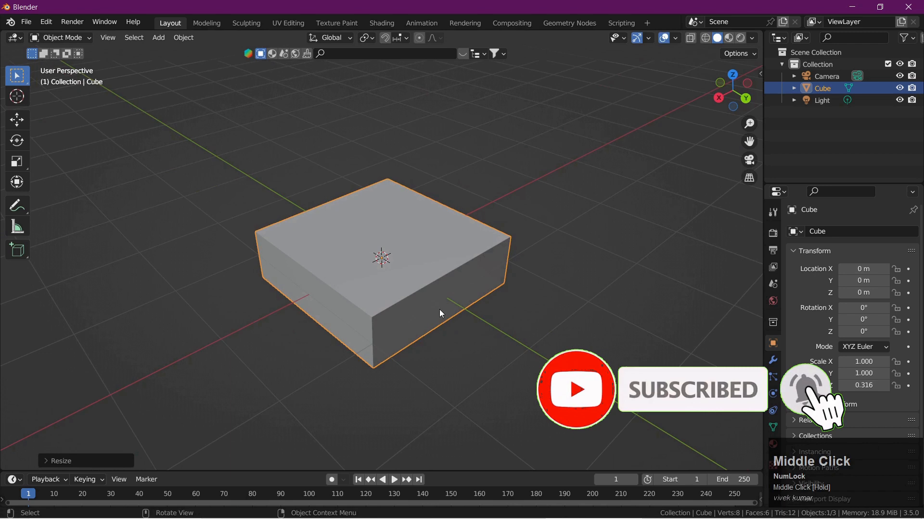
{"action": "key", "text": "s"}
{"action": "key", "text": "y"}
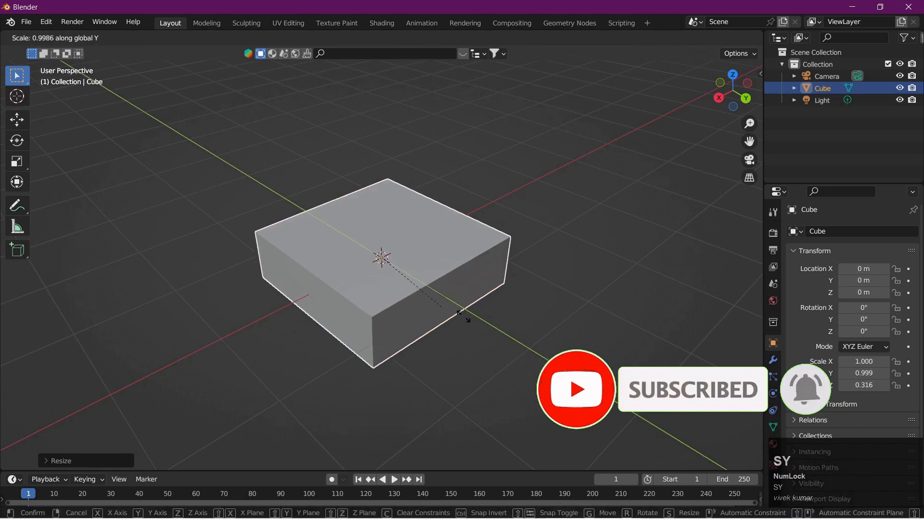
{"action": "left_click", "coordinate": [611, 394]}
Step: Apply the scale of the stretched block
{"action": "middle_click_drag", "start_coordinate": [610, 393], "coordinate": [581, 359]}
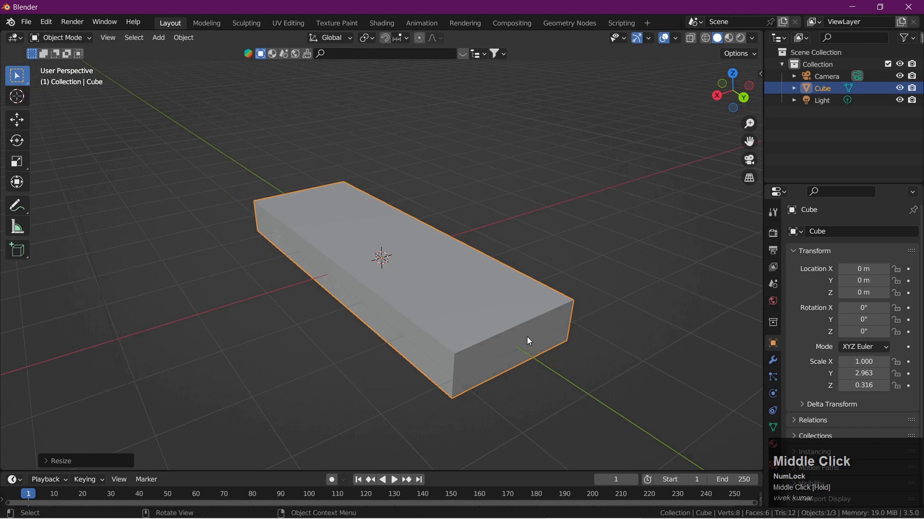
{"action": "key", "text": "ctrl+a"}
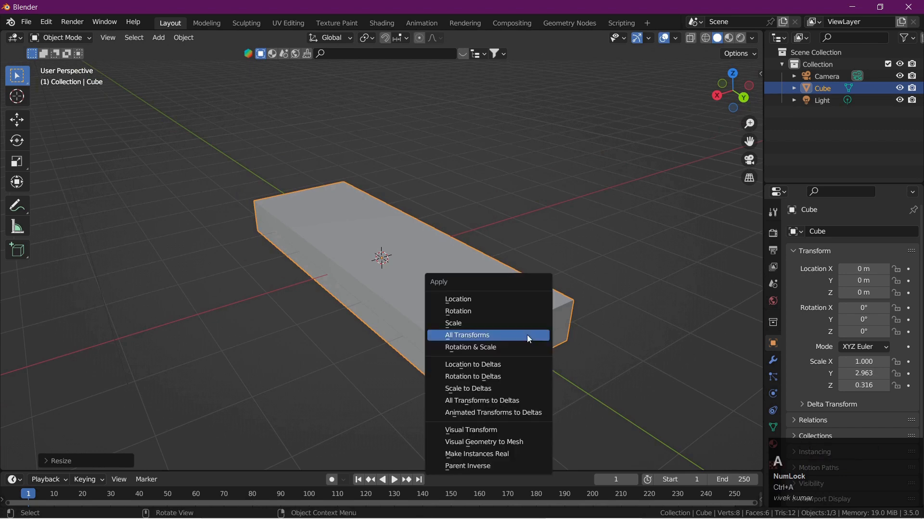
{"action": "left_click", "coordinate": [468, 322]}
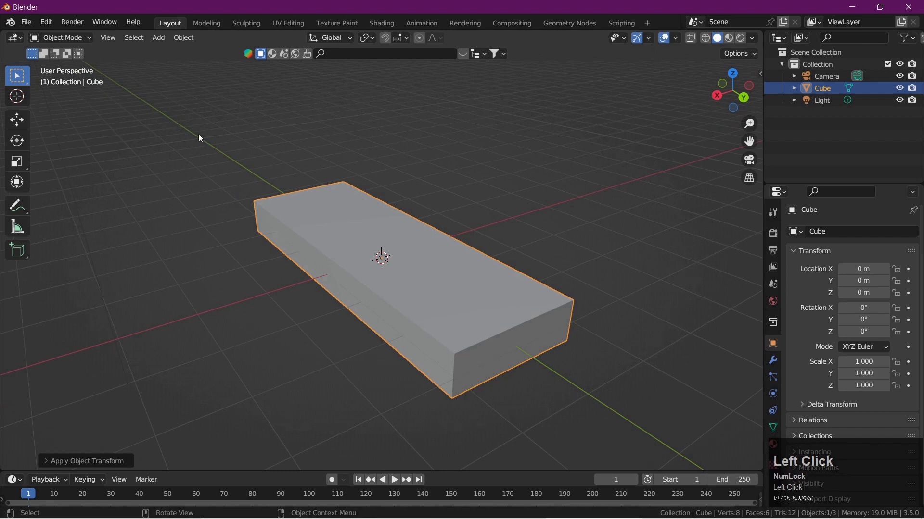
Step: Enter Edit Mode on the block, clear the full selection and switch to edge selection
{"action": "key", "text": "Tab"}
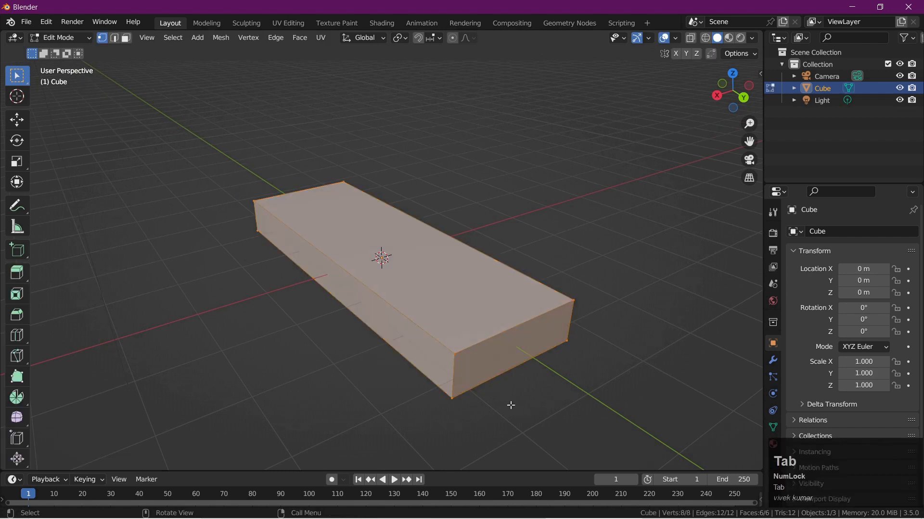
{"action": "middle_click_drag", "start_coordinate": [510, 405], "coordinate": [501, 398]}
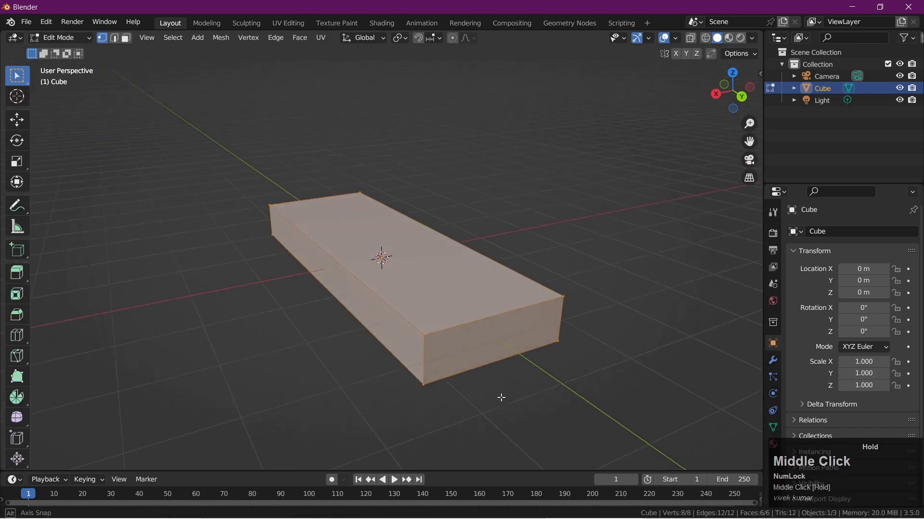
{"action": "left_click", "coordinate": [433, 356]}
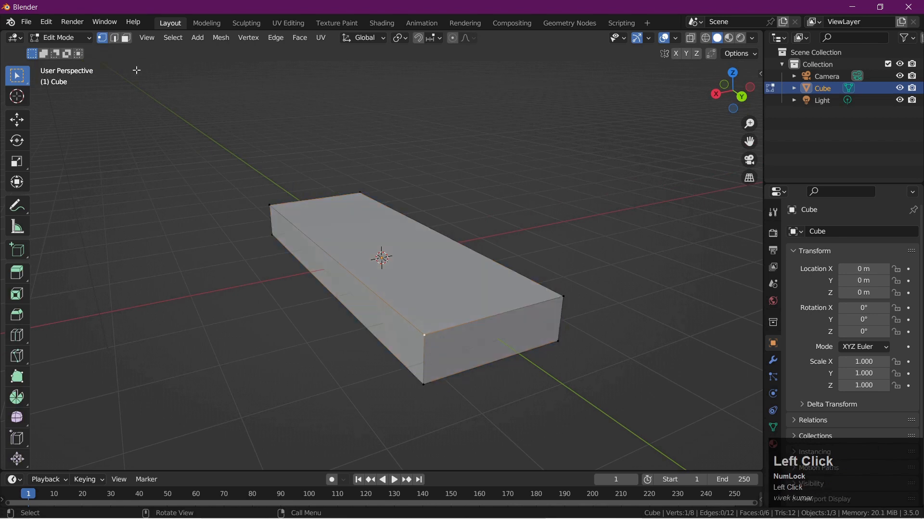
{"action": "left_click", "coordinate": [116, 38]}
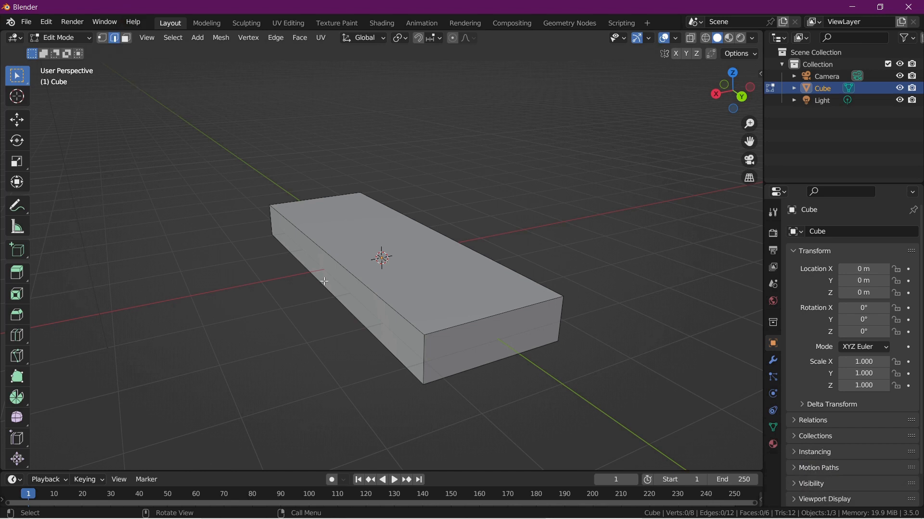
Step: Select all four short vertical corner edges of the long block together
{"action": "left_click", "coordinate": [424, 357]}
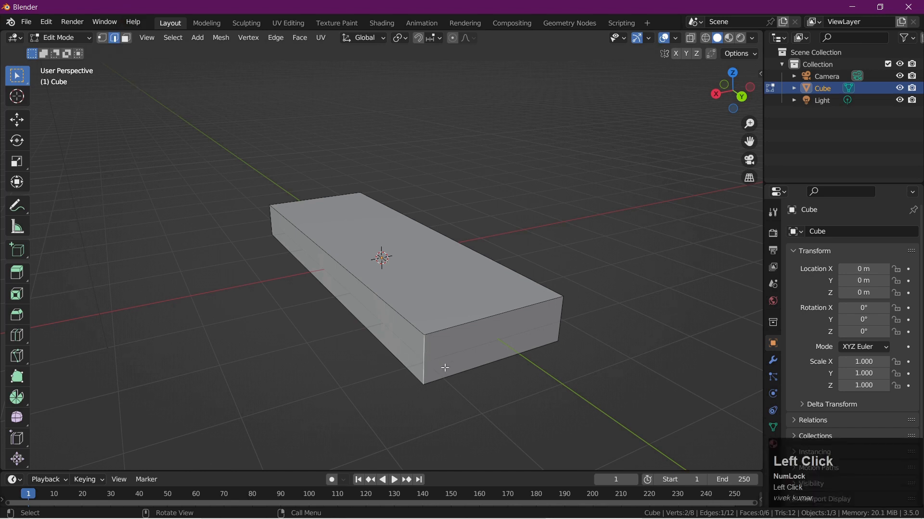
{"action": "middle_click_drag", "start_coordinate": [534, 397], "coordinate": [516, 359], "text": "shift"}
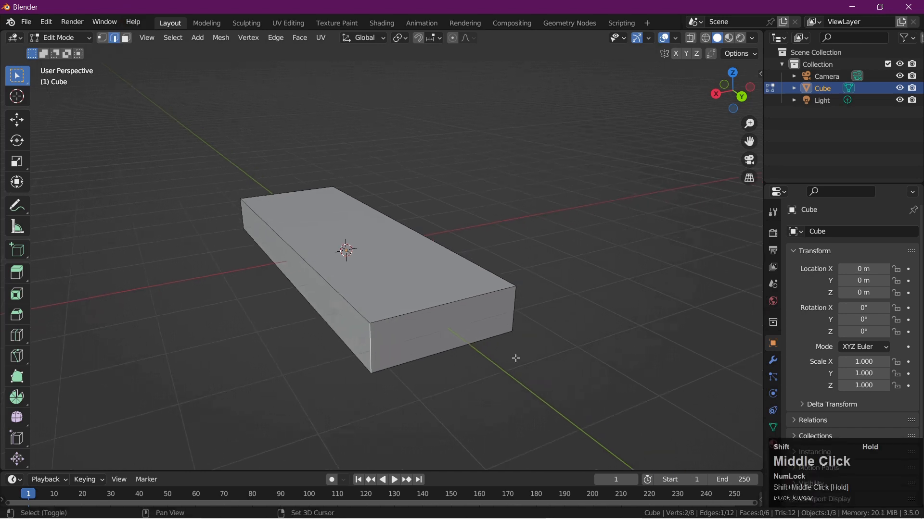
{"action": "left_click", "coordinate": [511, 310], "text": "shift"}
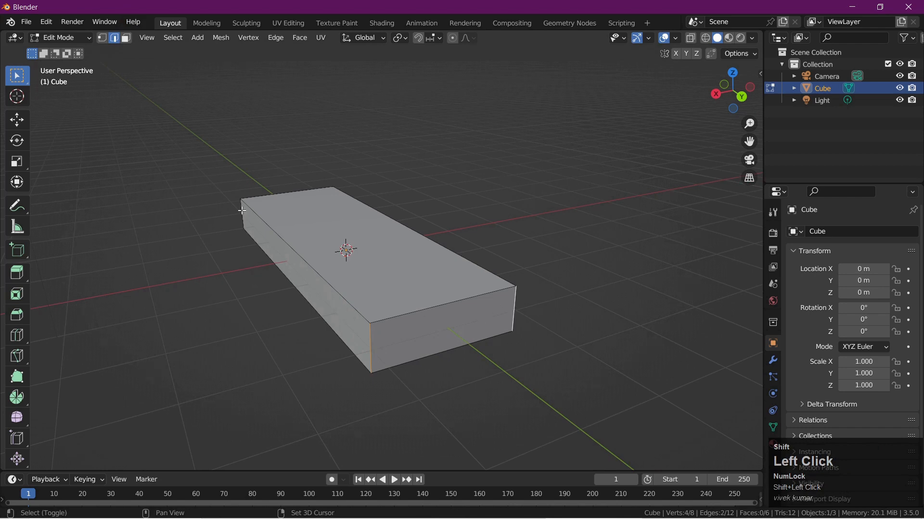
{"action": "middle_click_drag", "start_coordinate": [249, 254], "coordinate": [287, 286]}
{"action": "left_click", "coordinate": [205, 319], "text": "shift"}
{"action": "middle_click_drag", "start_coordinate": [367, 326], "coordinate": [484, 360]}
Step: Bevel the four selected corner edges with 8 segments and a width of about 0.754 m
{"action": "scroll", "coordinate": [493, 349], "scroll_direction": "down", "scroll_amount": 2}
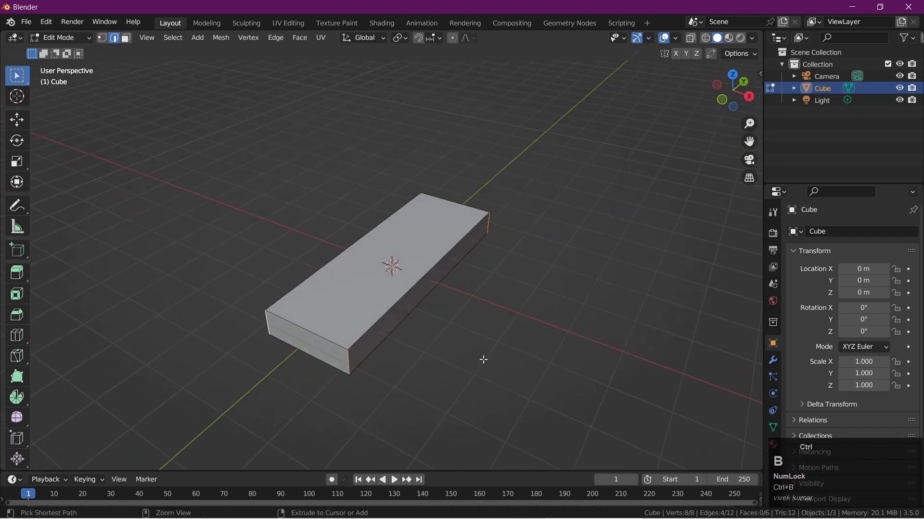
{"action": "key", "text": "ctrl+b"}
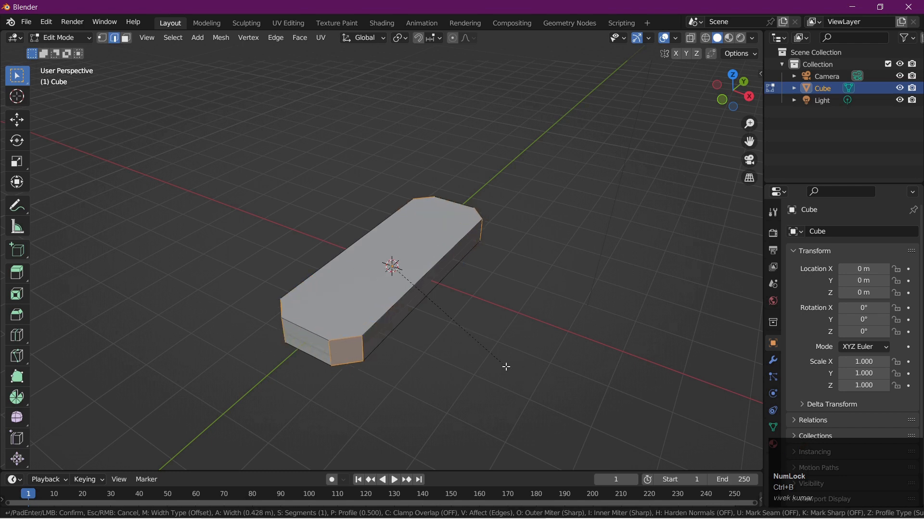
{"action": "scroll", "coordinate": [513, 381], "scroll_direction": "up", "scroll_amount": 7}
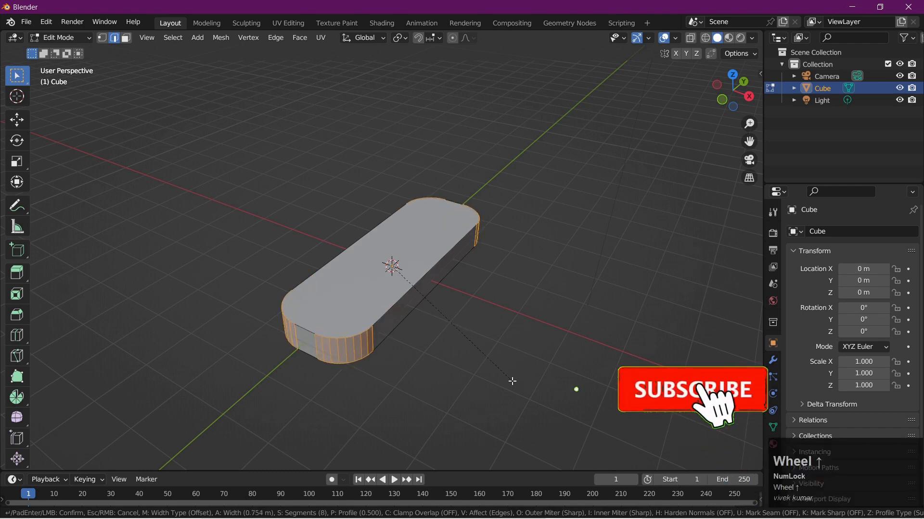
{"action": "left_click", "coordinate": [511, 382]}
{"action": "middle_click_drag", "start_coordinate": [443, 367], "coordinate": [516, 382]}
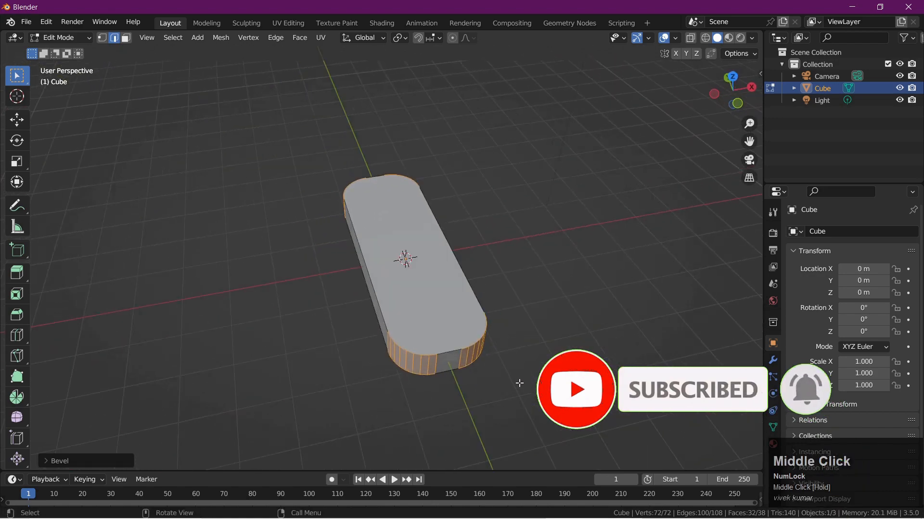